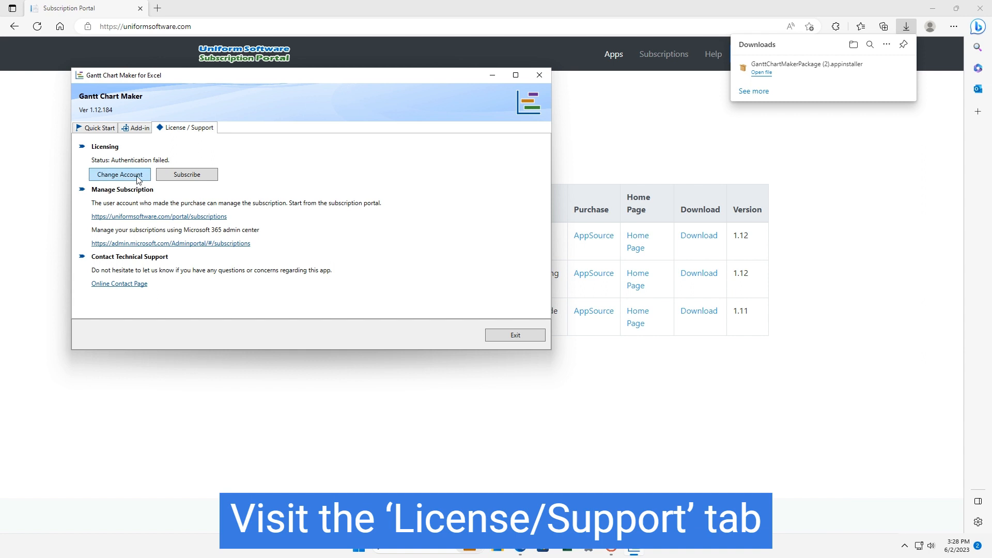
# Change the licensing account to the listed personal Microsoft account and exit Gantt Chart Maker
pyautogui.click(120, 175)
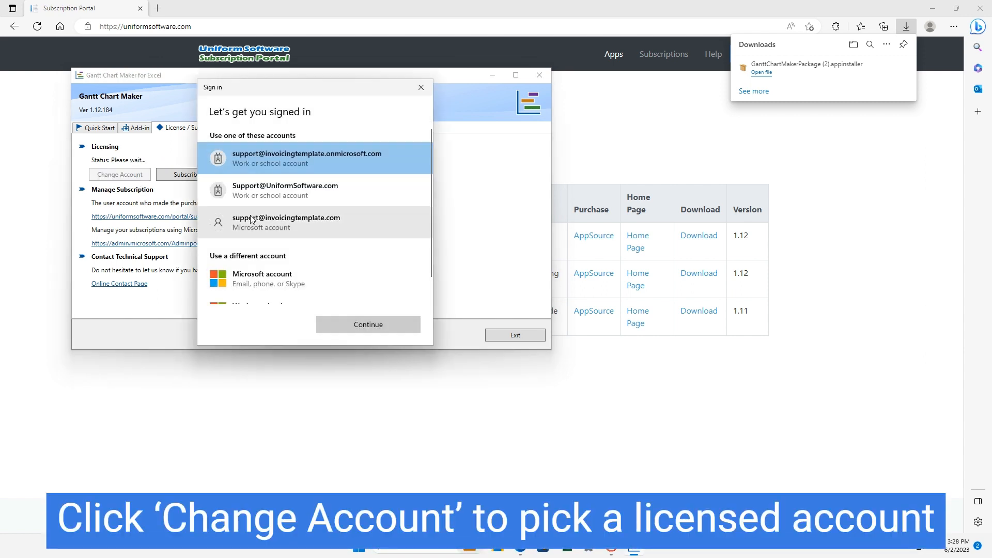
pyautogui.click(251, 219)
pyautogui.click(333, 324)
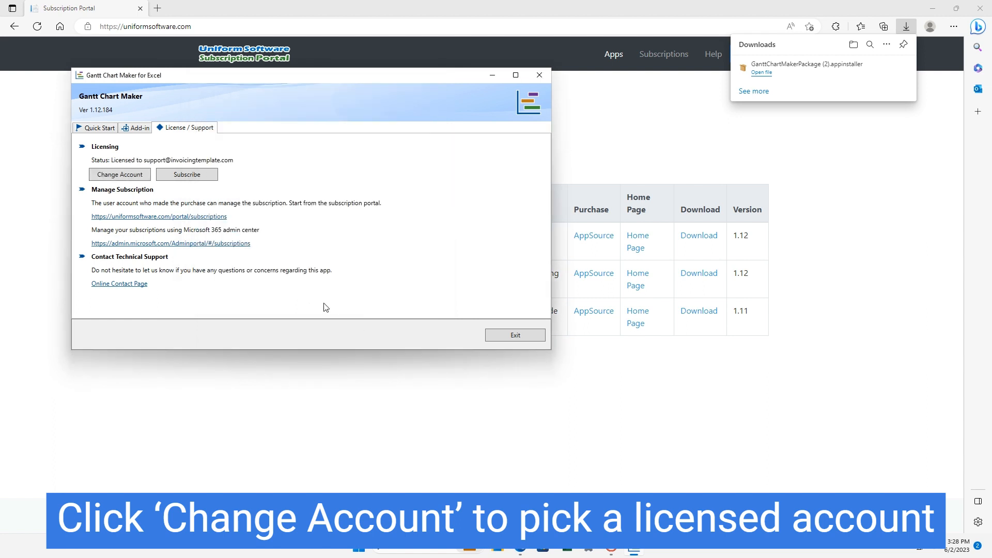
pyautogui.click(494, 335)
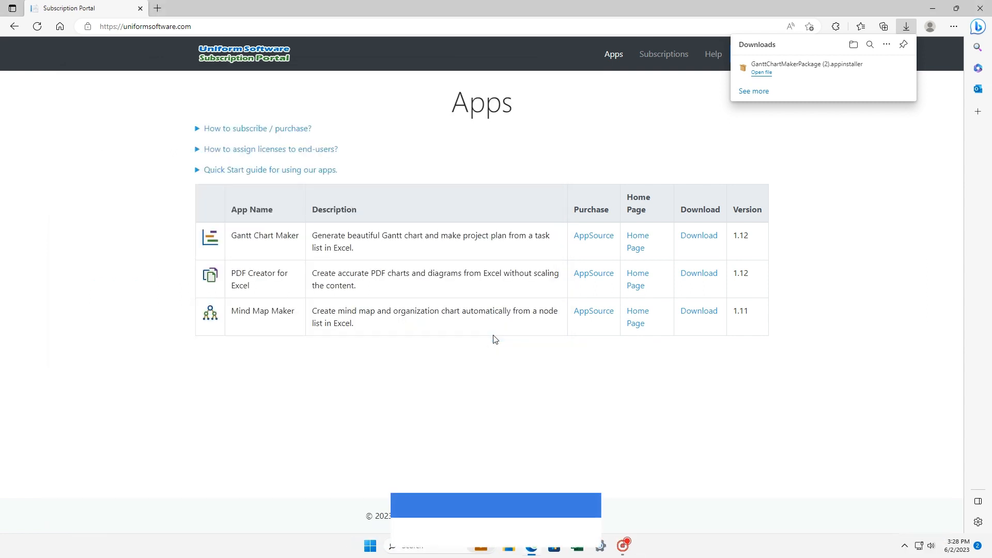
# Switch to Excel and add a new Gantt chart with the Simple Gradient template from BoostExcel
pyautogui.click(576, 547)
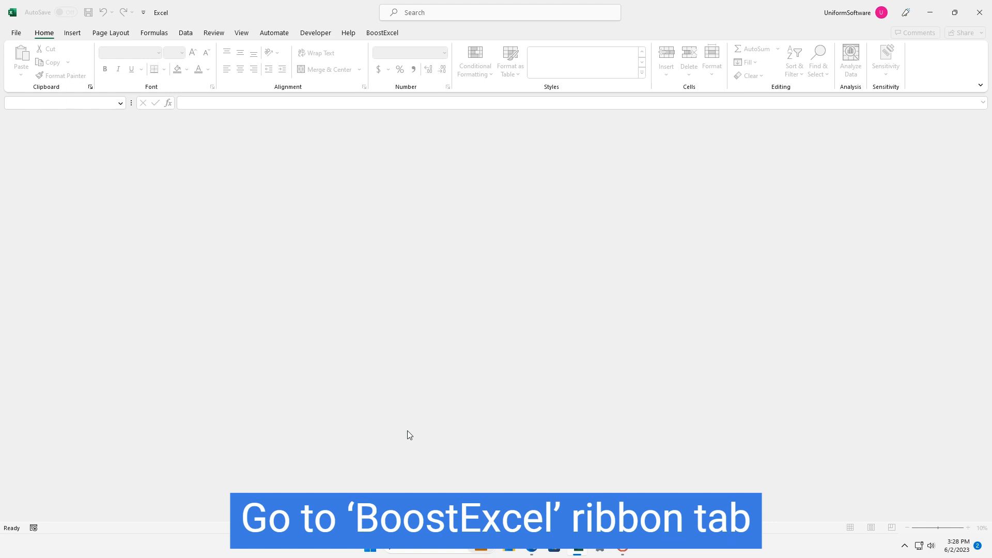
pyautogui.click(370, 39)
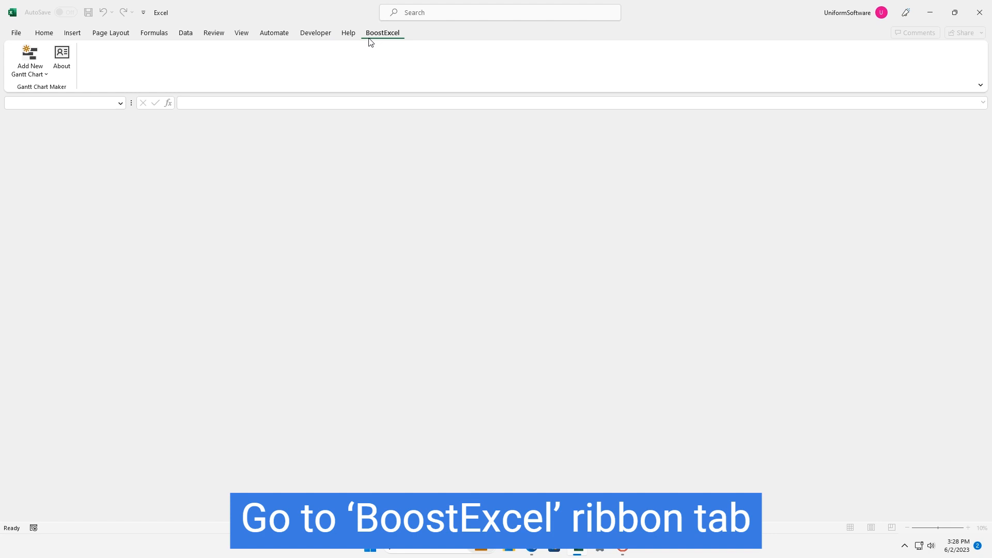
pyautogui.click(30, 75)
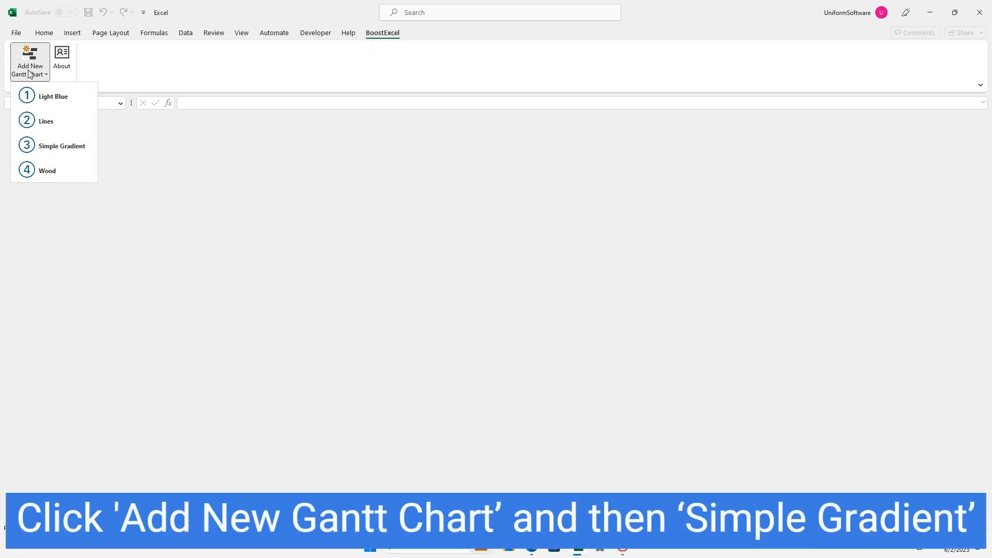
pyautogui.click(55, 148)
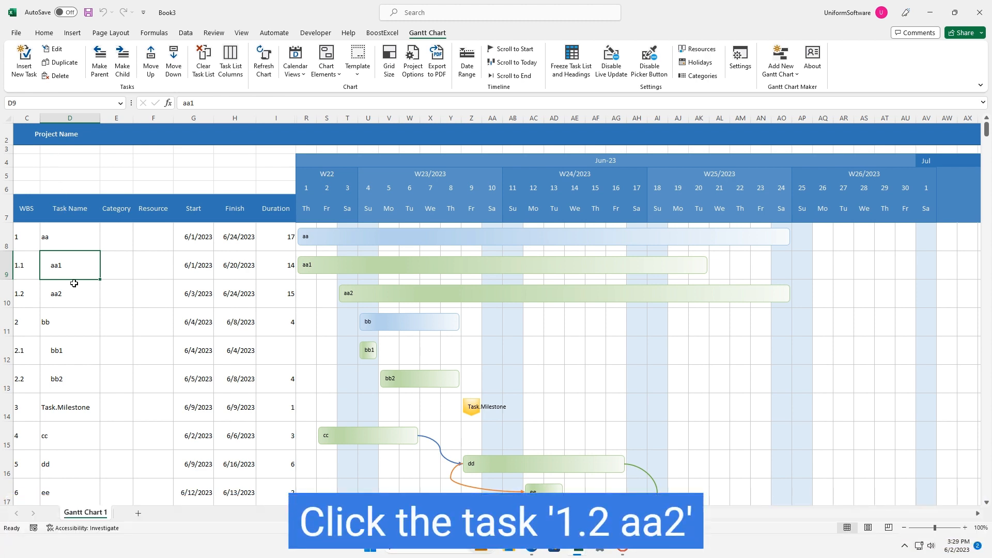
# Duplicate task 1.2 aa2 three times in the task list
pyautogui.click(72, 293)
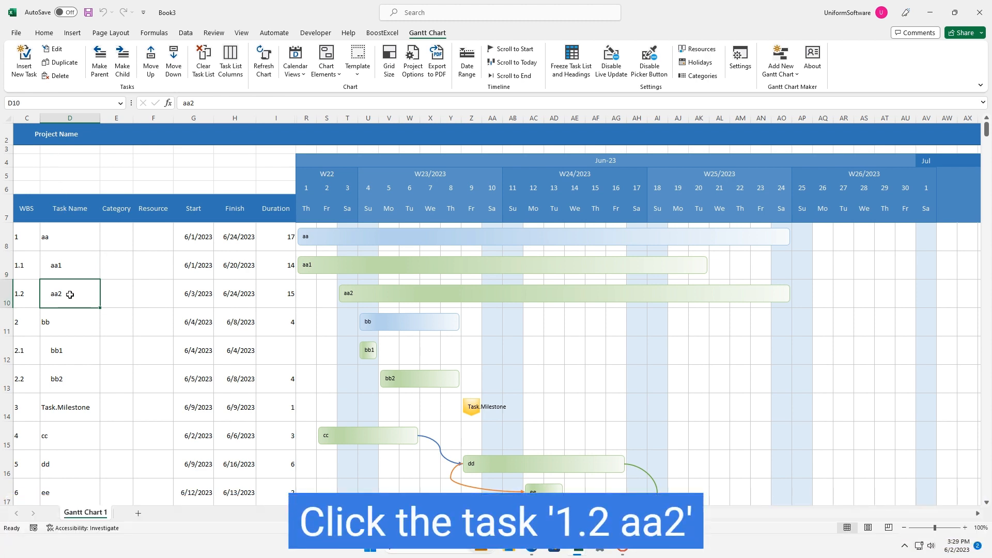
pyautogui.click(61, 63)
pyautogui.click(62, 63)
pyautogui.click(63, 65)
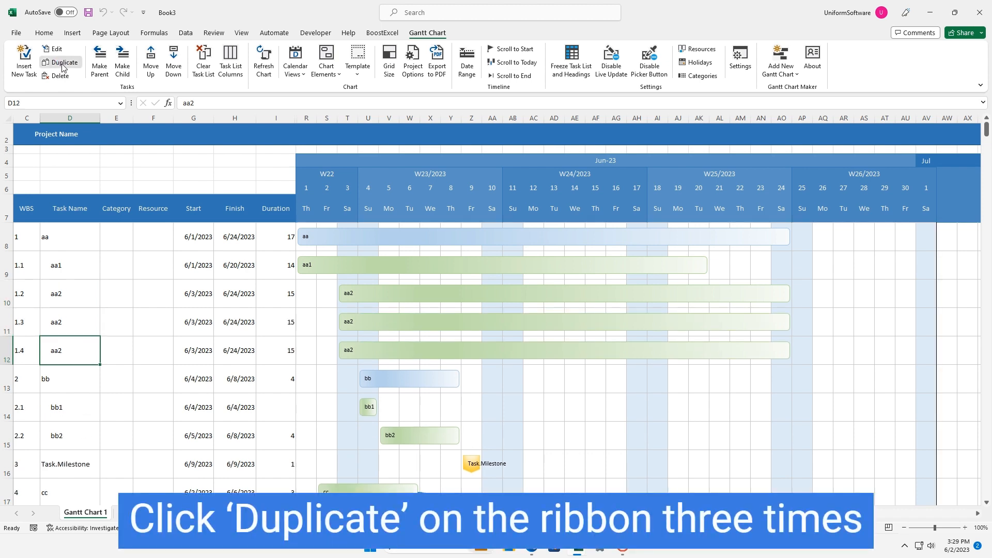
pyautogui.click(63, 66)
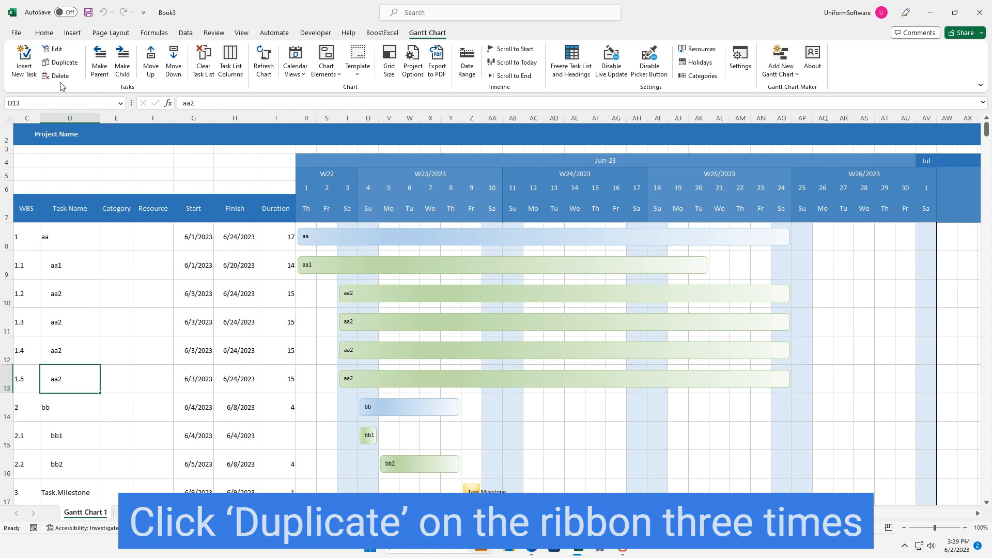
# Rename the three copied tasks 1.3, 1.4 and 1.5 as aa3, aa4 and aa5
pyautogui.click(66, 323)
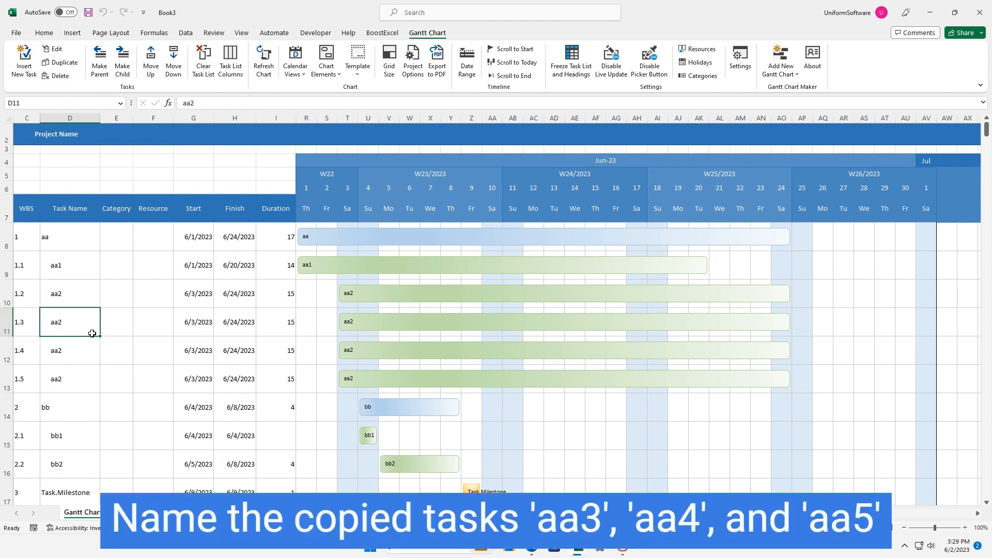
pyautogui.write('aa')
pyautogui.press('Return')
pyautogui.write('aa')
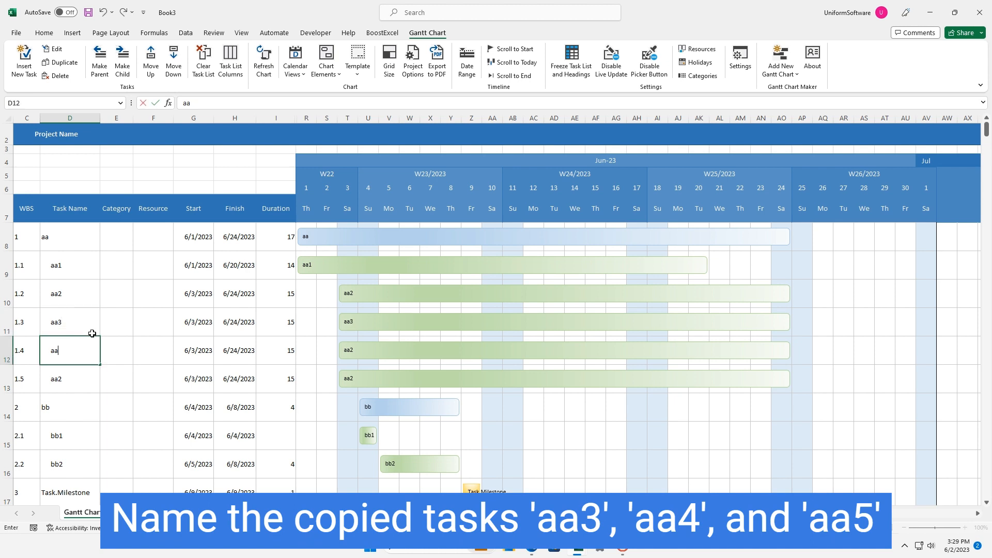
pyautogui.press('Return')
pyautogui.write('aa')
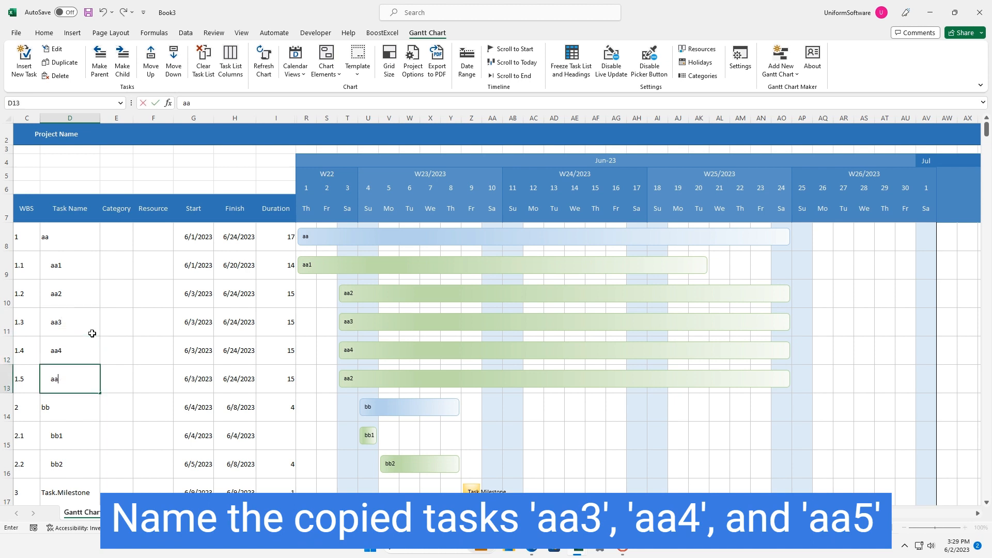
pyautogui.press('Return')
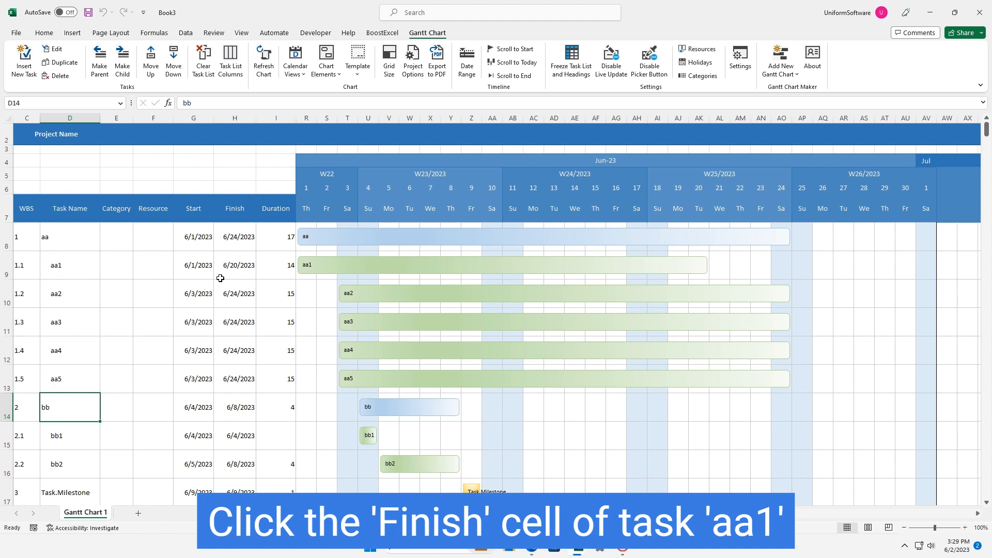
# Set the finish date of task aa1 to 6/10/2023 with the date picker and select its duration cell
pyautogui.click(235, 267)
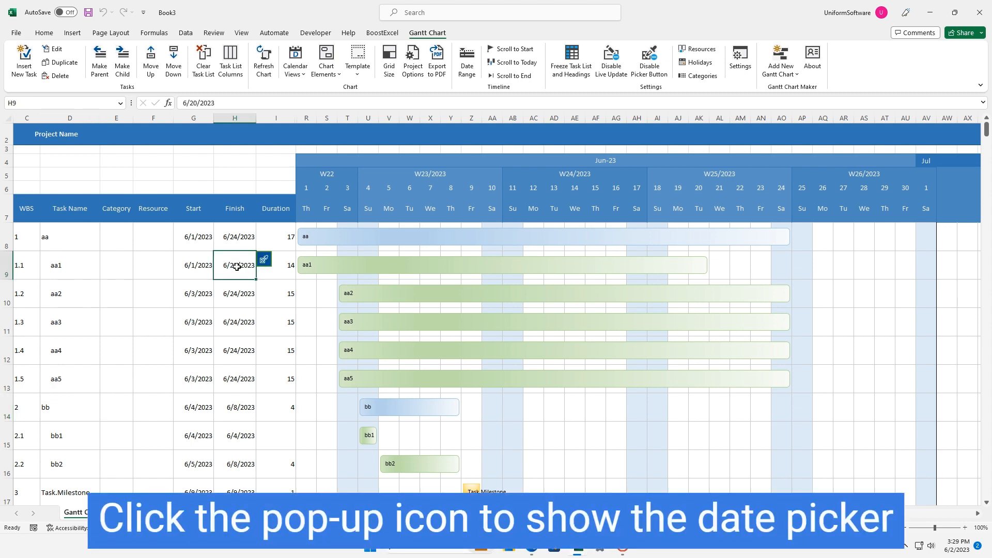
pyautogui.click(264, 260)
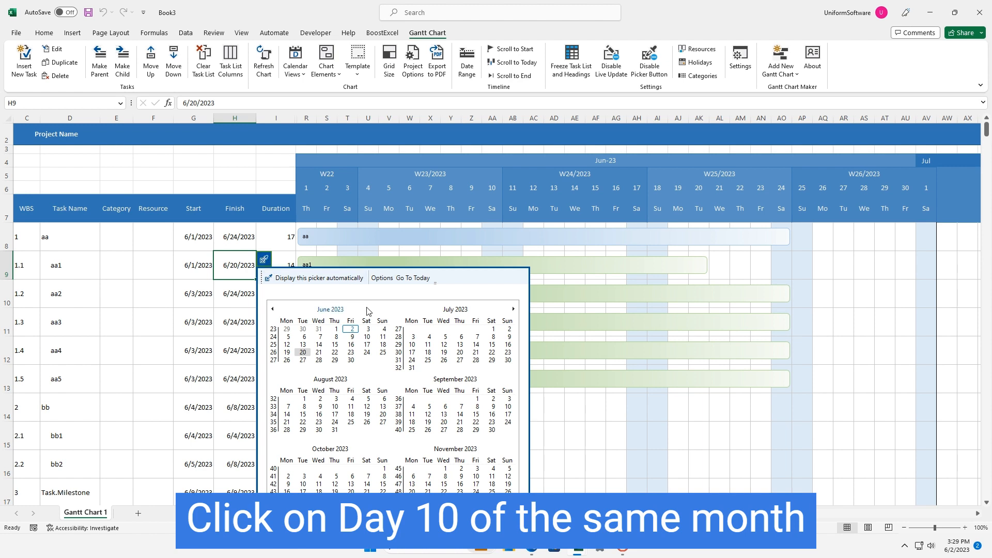
pyautogui.click(366, 338)
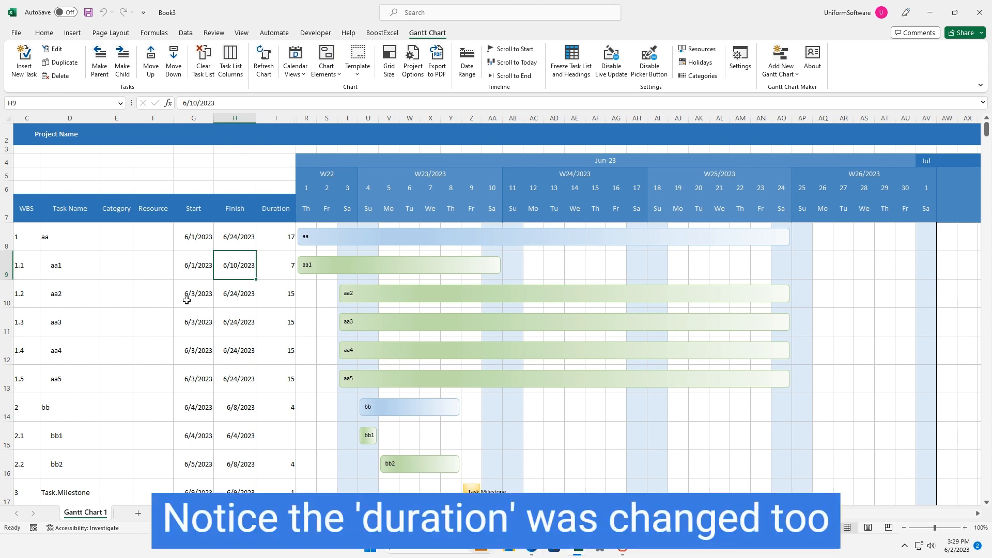
pyautogui.click(268, 269)
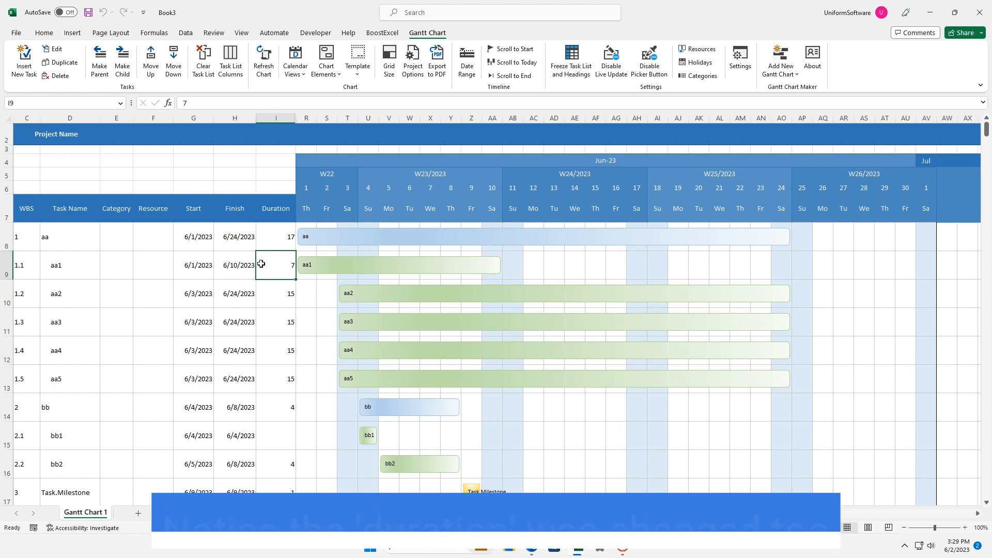
# Open task aa1 for editing, enlarge the editing window and add three new successor rows
pyautogui.doubleClick(77, 262)
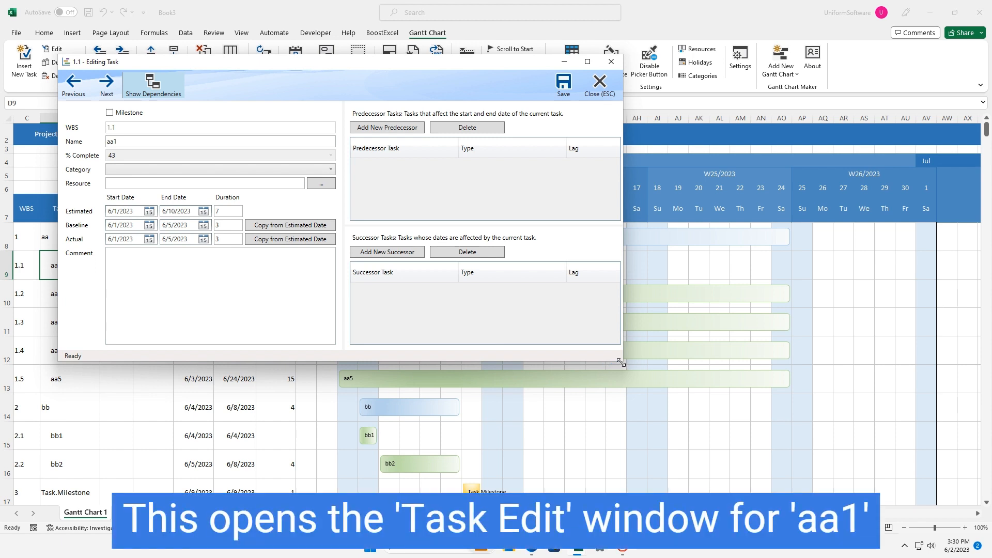
pyautogui.moveTo(622, 363); pyautogui.dragTo(672, 391)
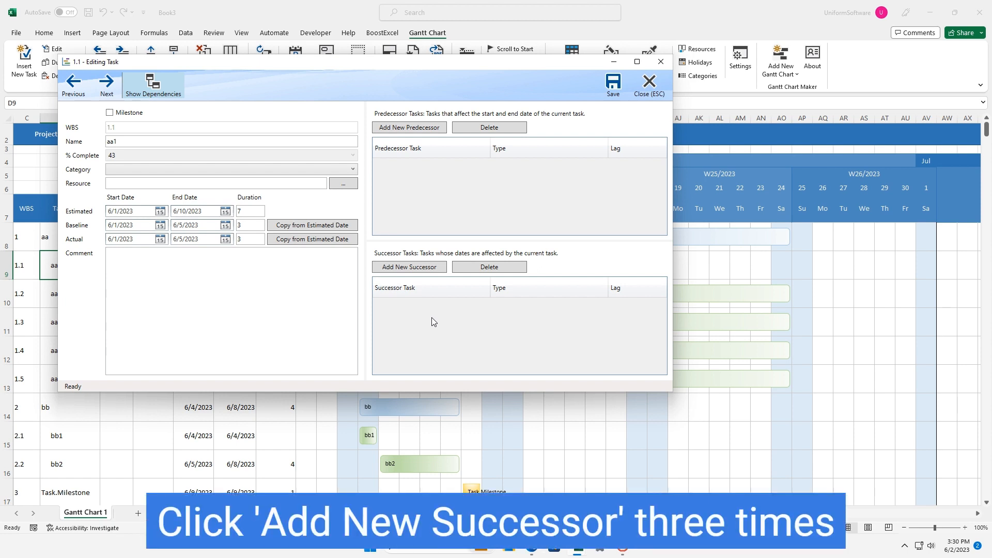
pyautogui.click(401, 268)
pyautogui.click(401, 268)
pyautogui.click(401, 268)
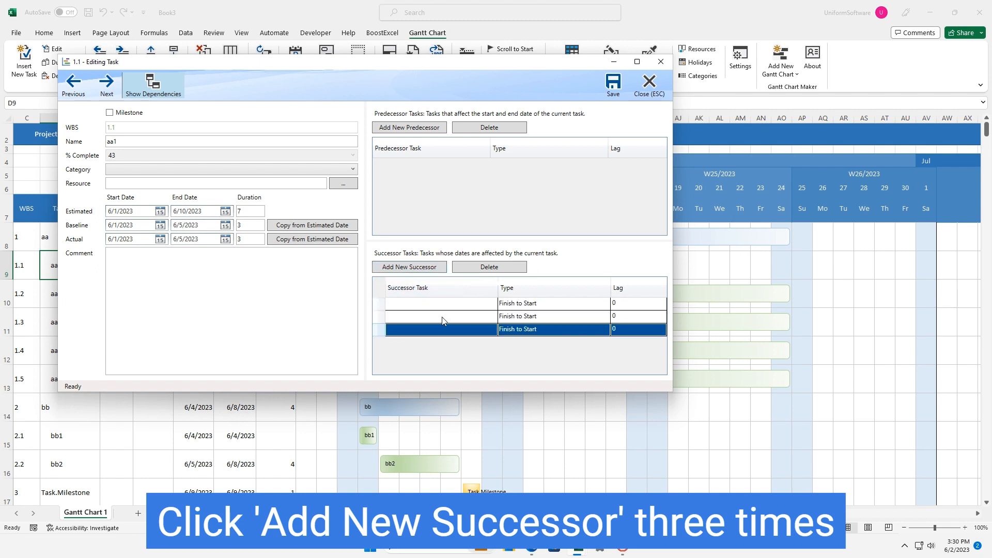
# Assign aa2, aa3 and aa4 as the three successor tasks of aa1
pyautogui.click(429, 305)
pyautogui.click(429, 307)
pyautogui.click(429, 307)
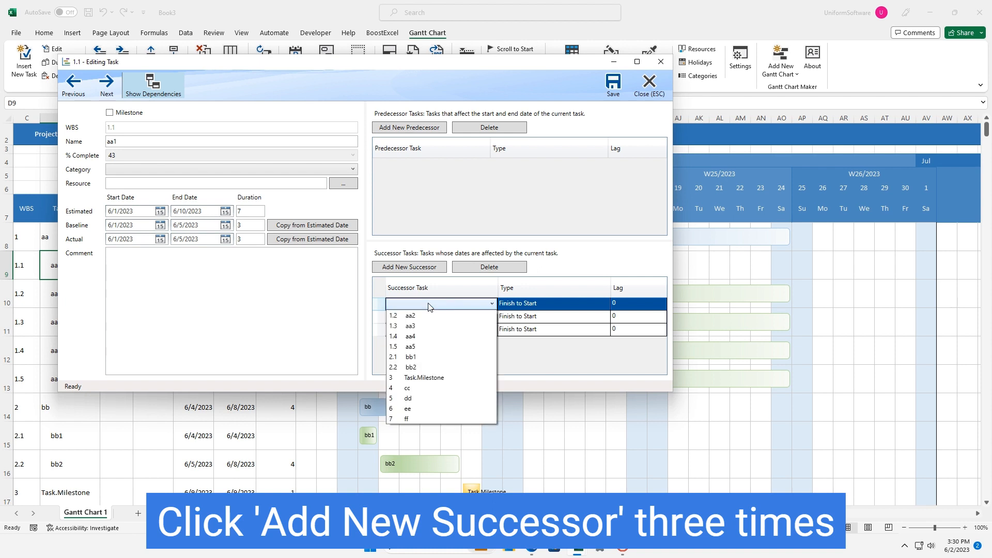
pyautogui.click(427, 314)
pyautogui.click(426, 317)
pyautogui.click(427, 318)
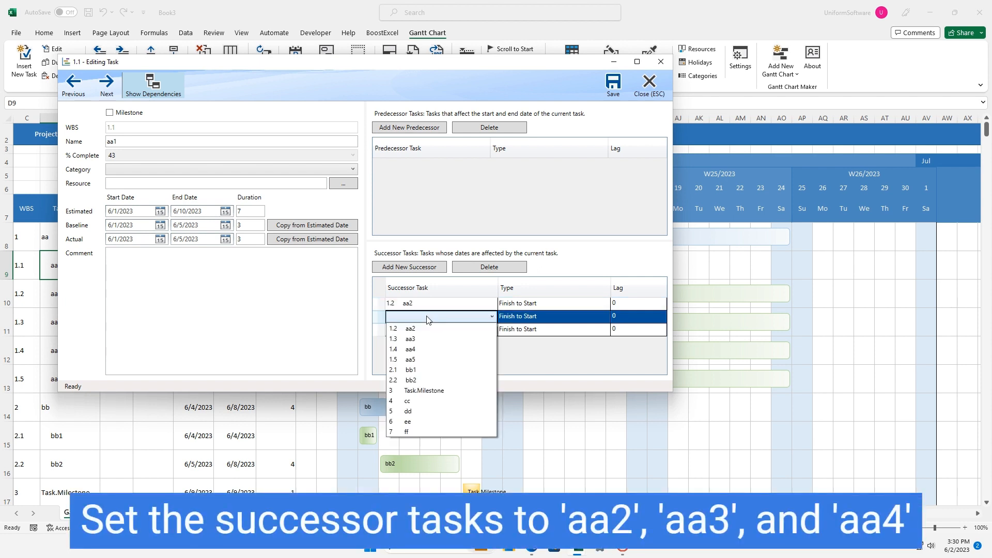
pyautogui.click(423, 336)
pyautogui.click(424, 333)
pyautogui.click(425, 333)
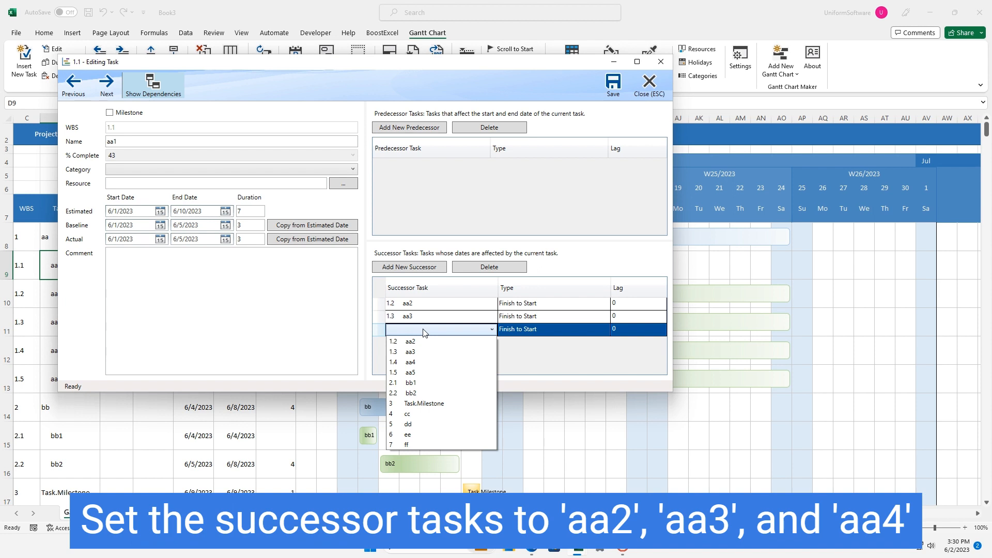
pyautogui.click(430, 363)
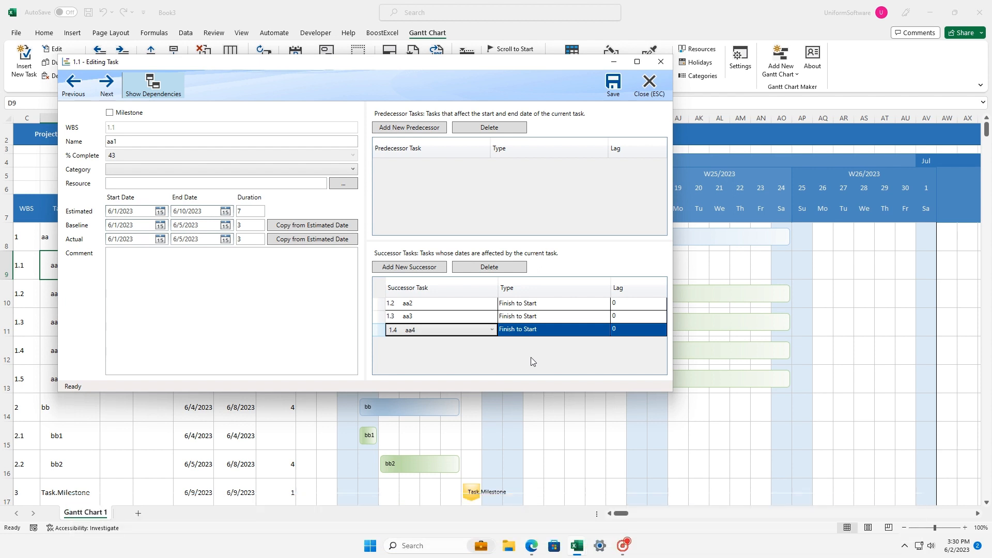
# Set the lag of all three successors to 2, then save and close task aa1
pyautogui.click(574, 306)
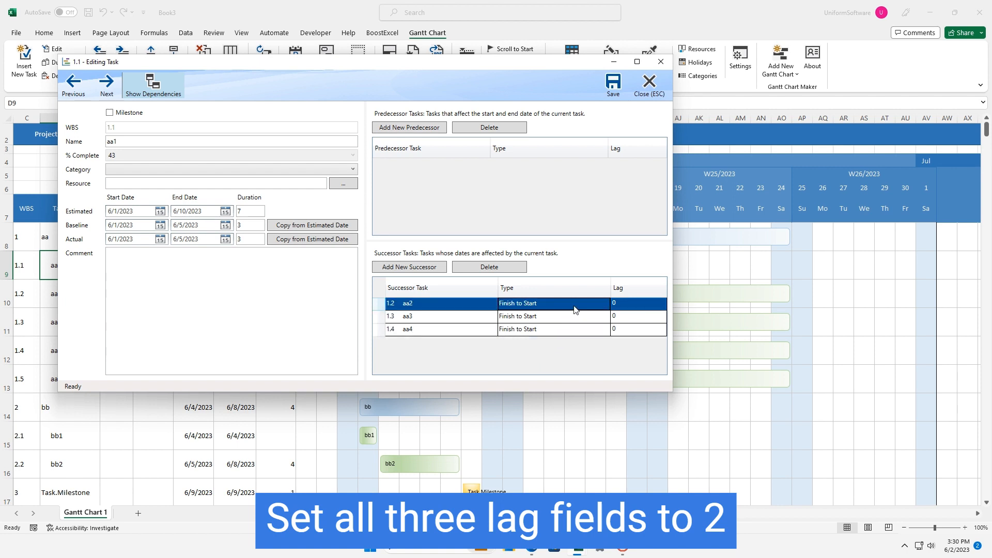
pyautogui.click(625, 309)
pyautogui.write('2')
pyautogui.click(620, 316)
pyautogui.write('2')
pyautogui.click(621, 330)
pyautogui.write('2')
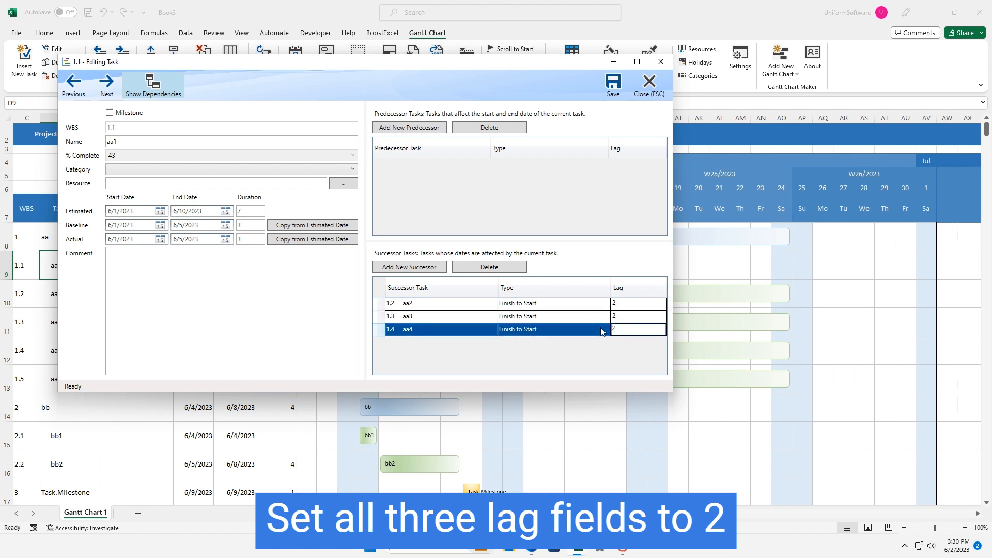
pyautogui.click(573, 321)
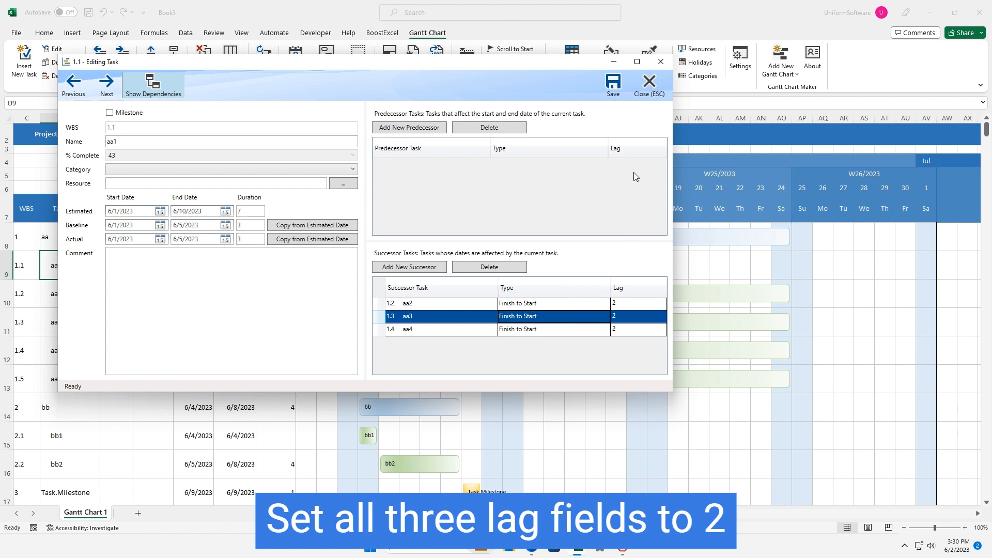
pyautogui.click(612, 88)
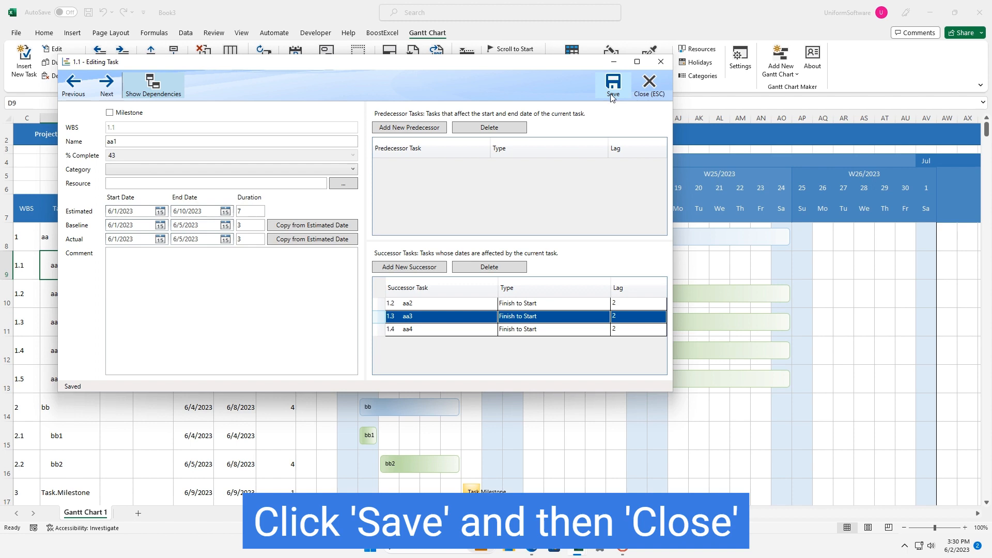
pyautogui.click(649, 85)
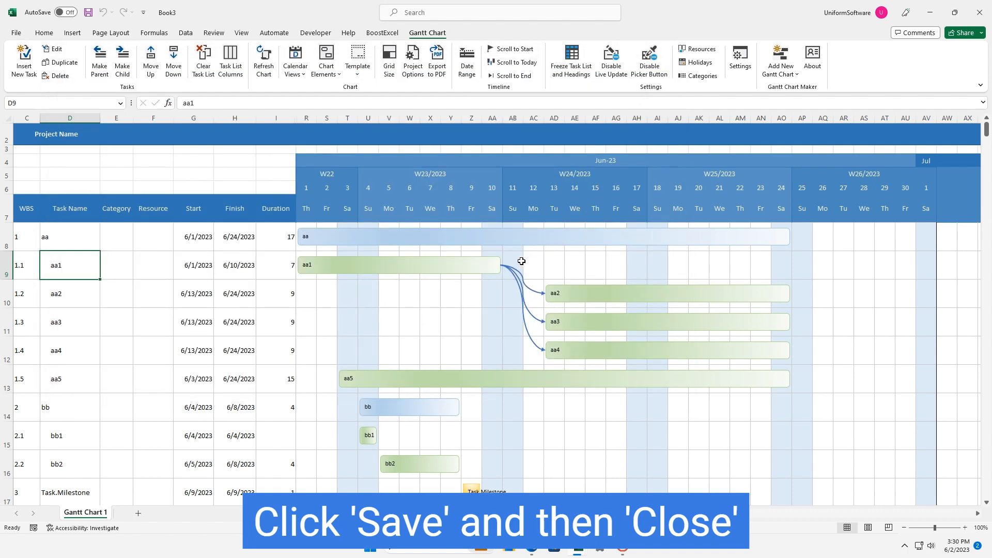
pyautogui.moveTo(516, 261); pyautogui.dragTo(529, 352)
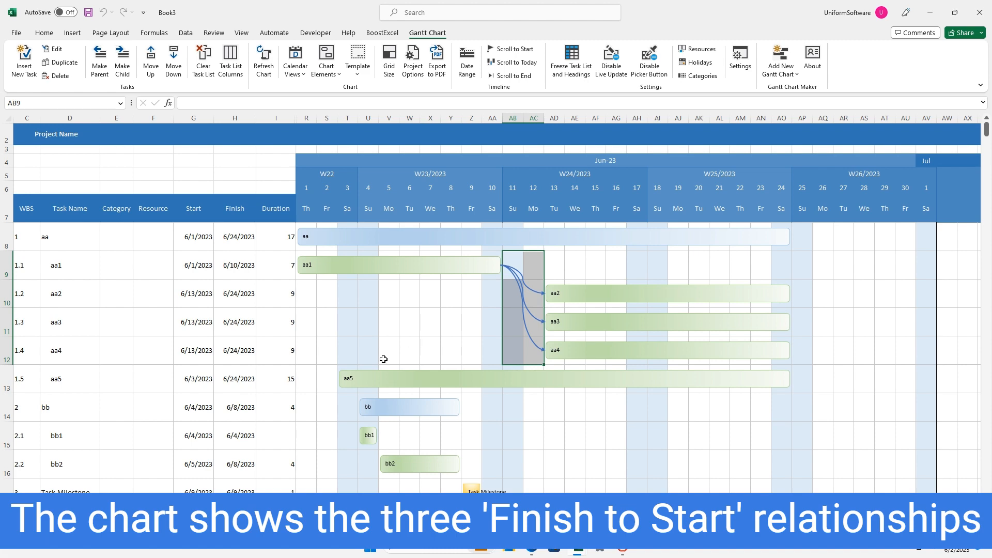
# Open task aa5 for editing and add three new predecessor rows
pyautogui.click(84, 376)
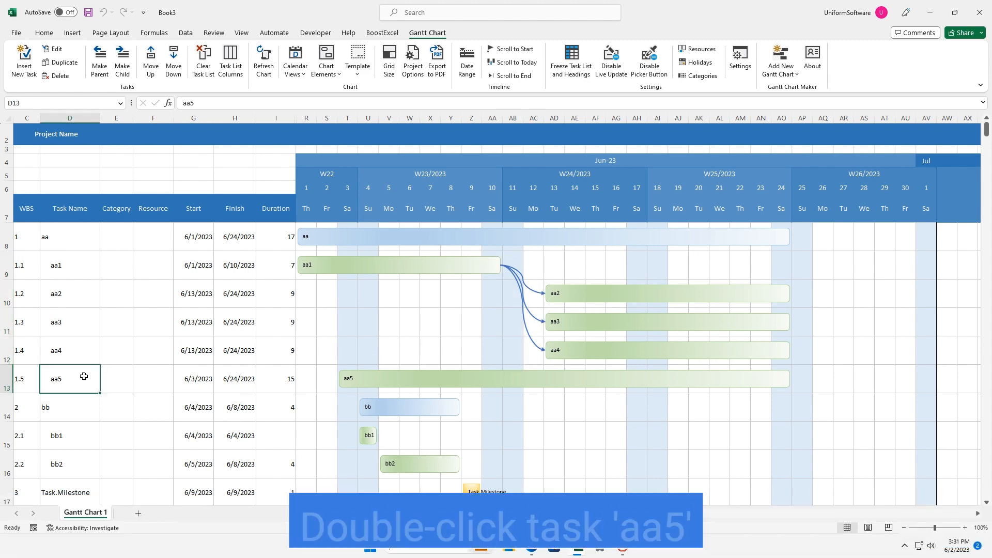
pyautogui.doubleClick(84, 376)
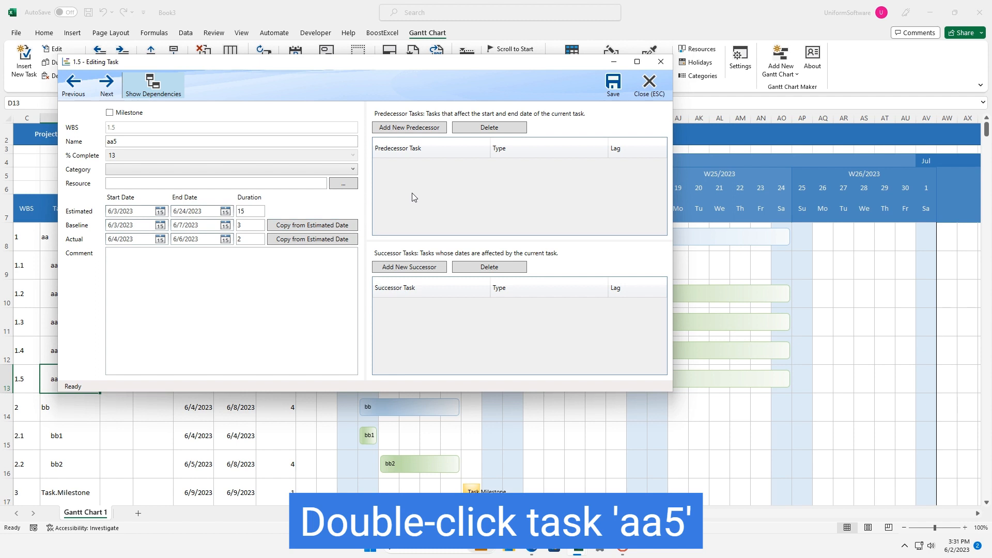
pyautogui.click(411, 128)
pyautogui.click(412, 128)
pyautogui.click(414, 128)
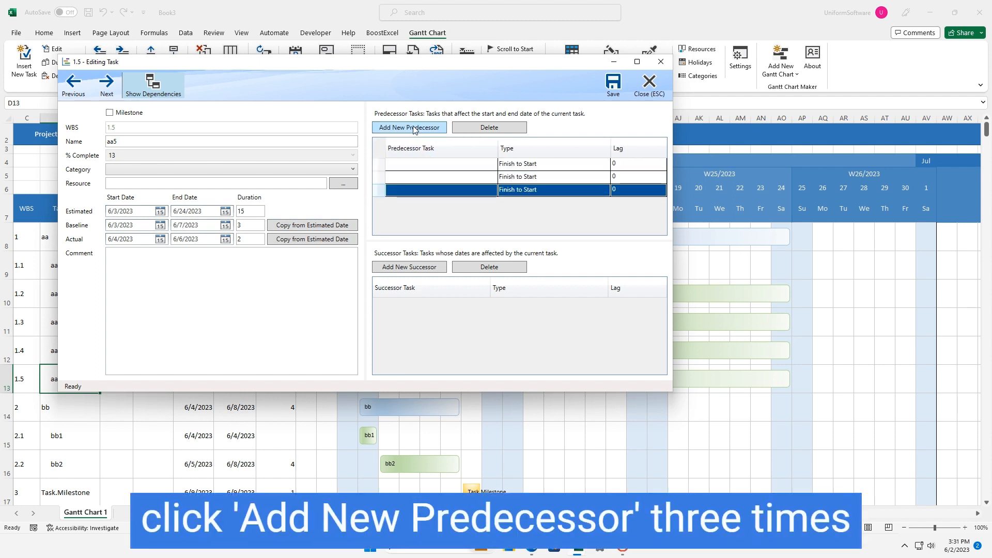
# Assign aa2, aa3 and aa4 as the three predecessor tasks of aa5
pyautogui.click(415, 166)
pyautogui.click(414, 166)
pyautogui.click(414, 168)
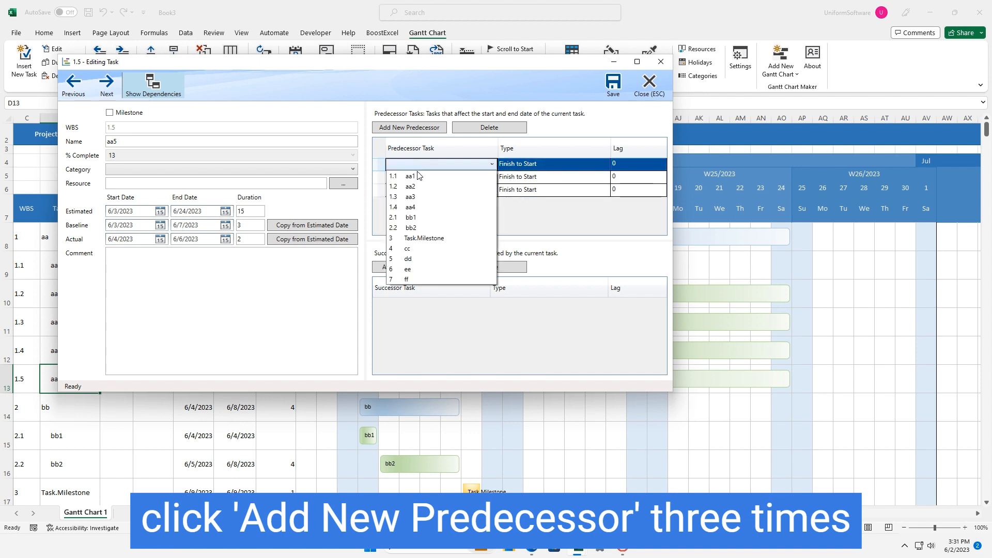
pyautogui.click(420, 185)
pyautogui.click(419, 182)
pyautogui.click(419, 182)
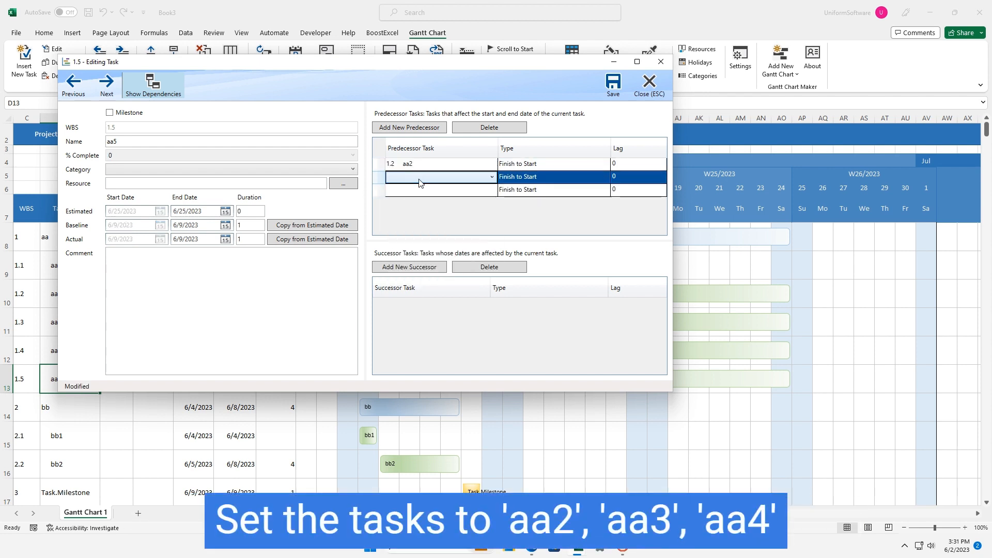
pyautogui.click(419, 181)
pyautogui.click(418, 210)
pyautogui.click(416, 191)
pyautogui.click(417, 191)
pyautogui.click(416, 192)
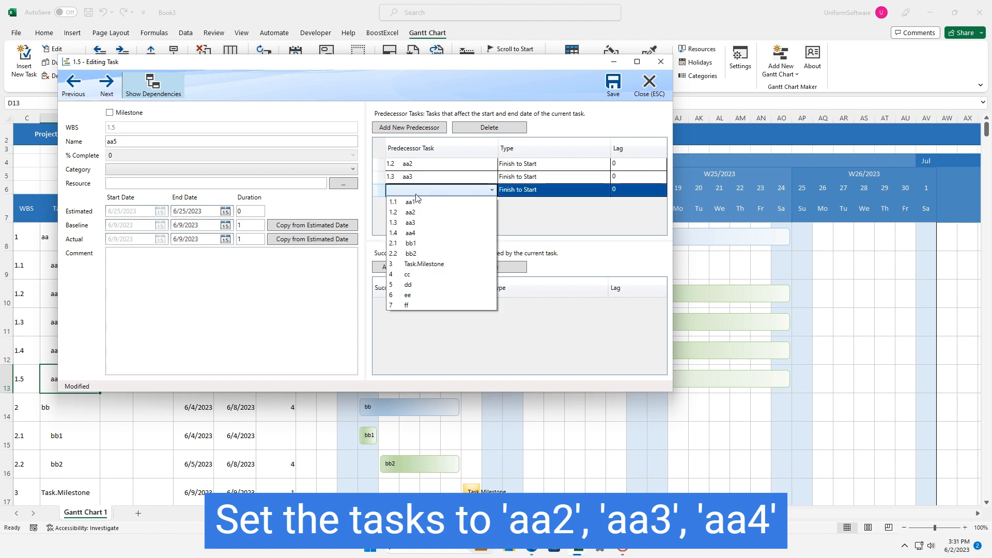
pyautogui.click(416, 232)
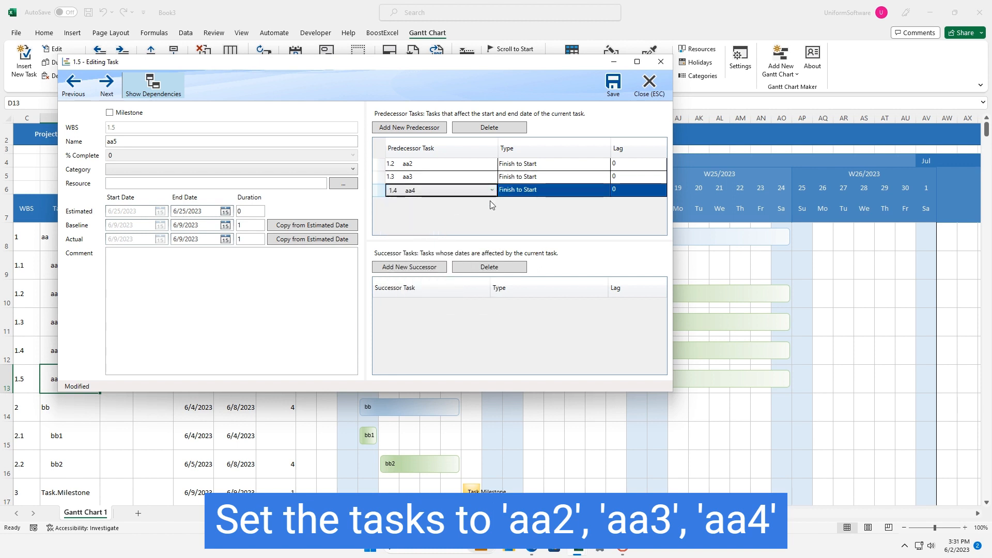
# Set the dependency type of all three predecessors to Finish to Finish, then save and close task aa5
pyautogui.click(521, 177)
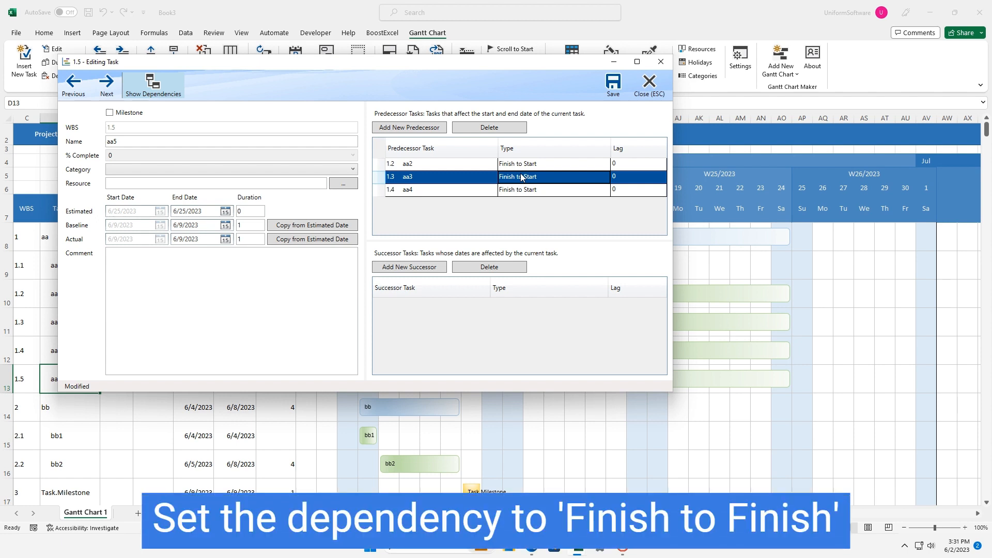
pyautogui.click(546, 164)
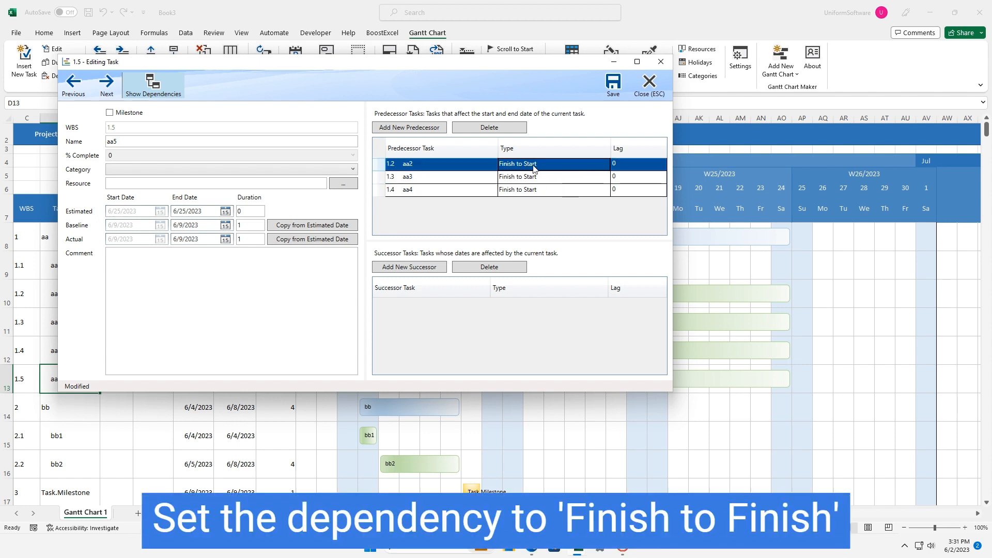
pyautogui.click(532, 165)
pyautogui.click(523, 206)
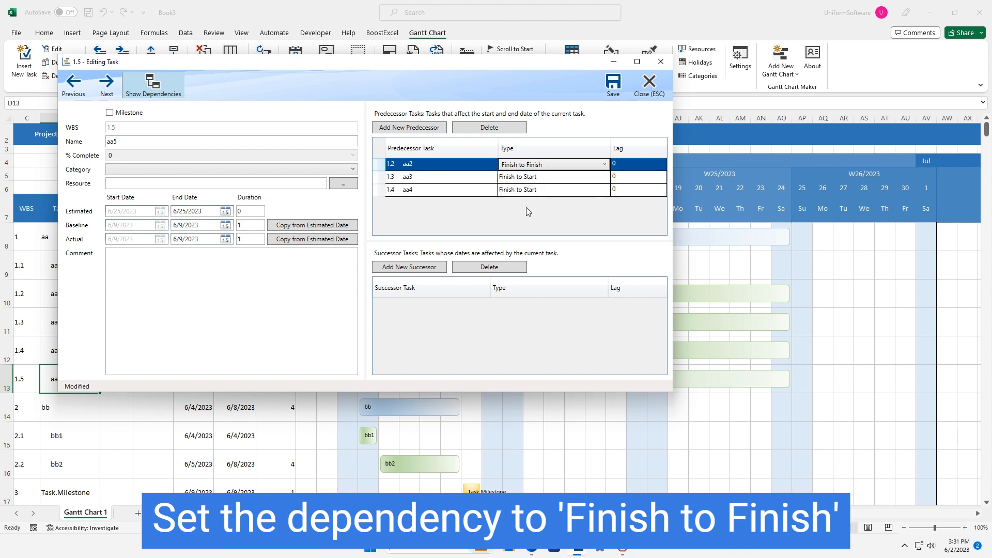
pyautogui.click(523, 179)
pyautogui.click(523, 178)
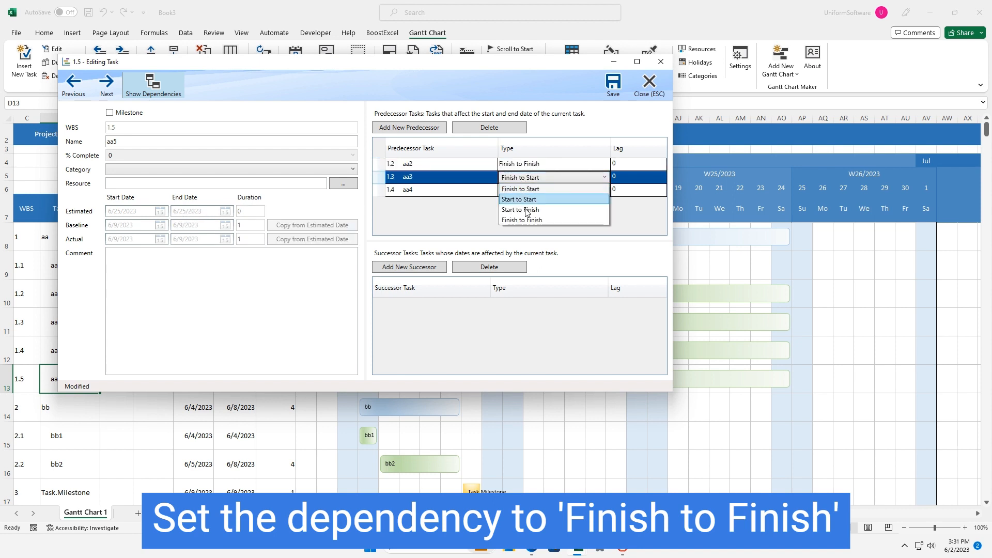
pyautogui.click(527, 221)
pyautogui.click(528, 191)
pyautogui.click(529, 191)
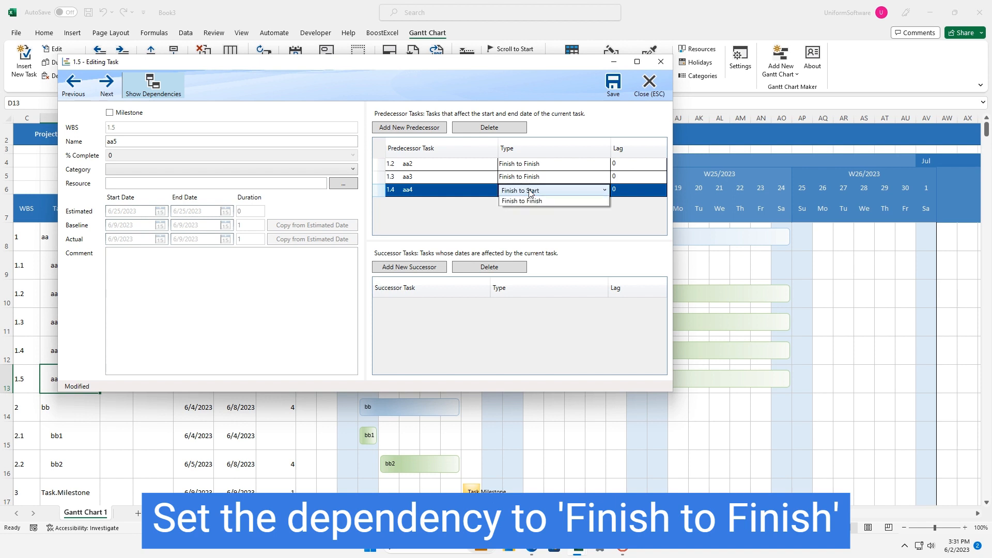
pyautogui.click(532, 233)
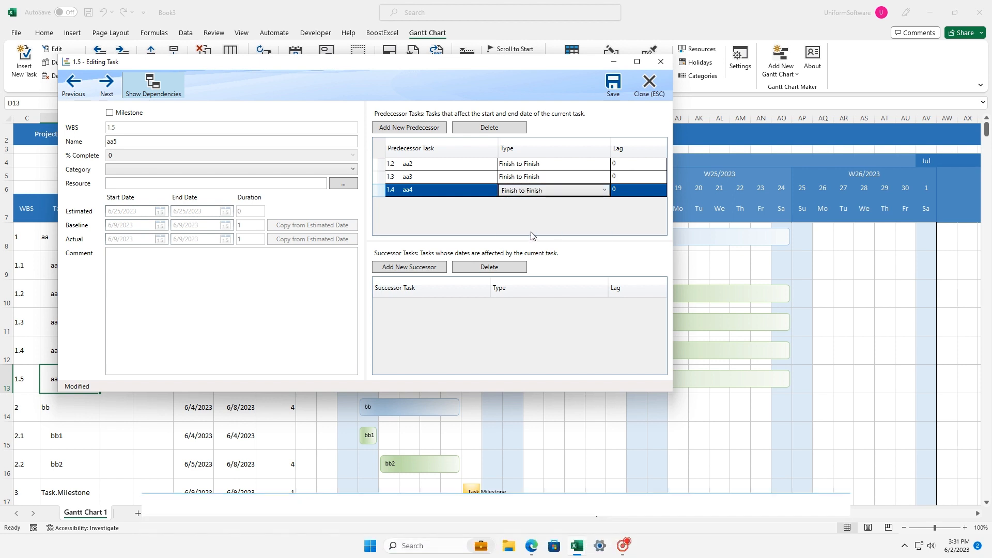
pyautogui.click(623, 86)
pyautogui.click(649, 84)
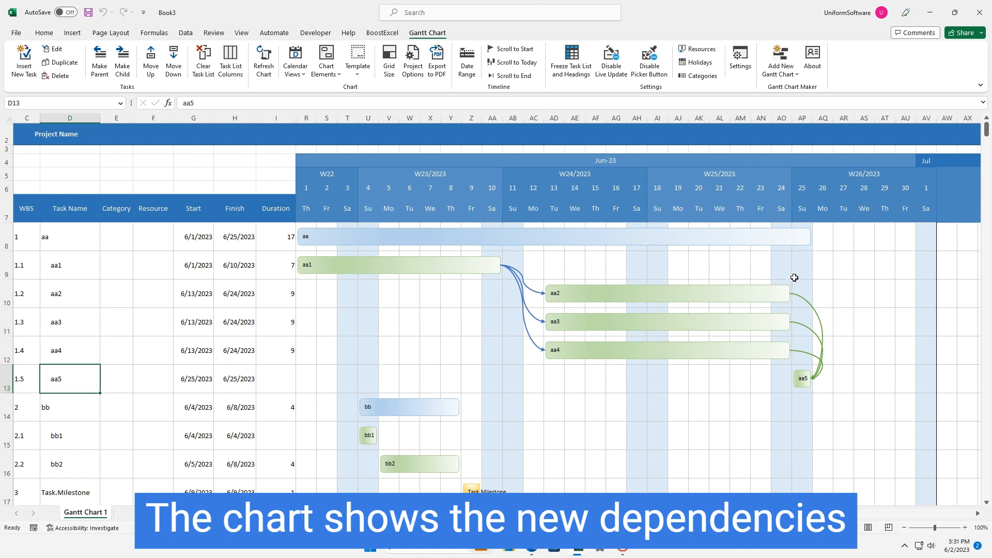
pyautogui.moveTo(793, 274); pyautogui.dragTo(842, 383)
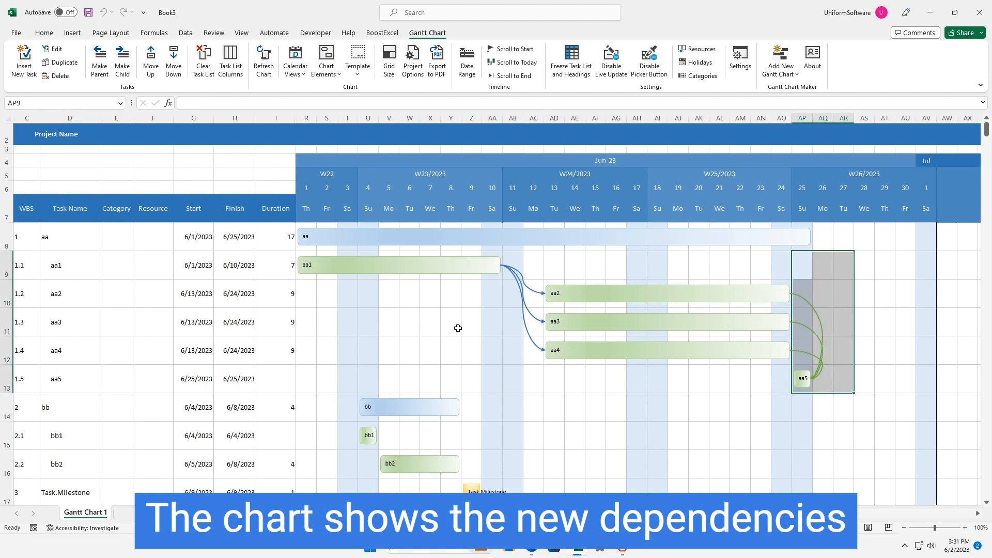
# Reopen task aa5, mark it as a milestone and save the change
pyautogui.click(72, 375)
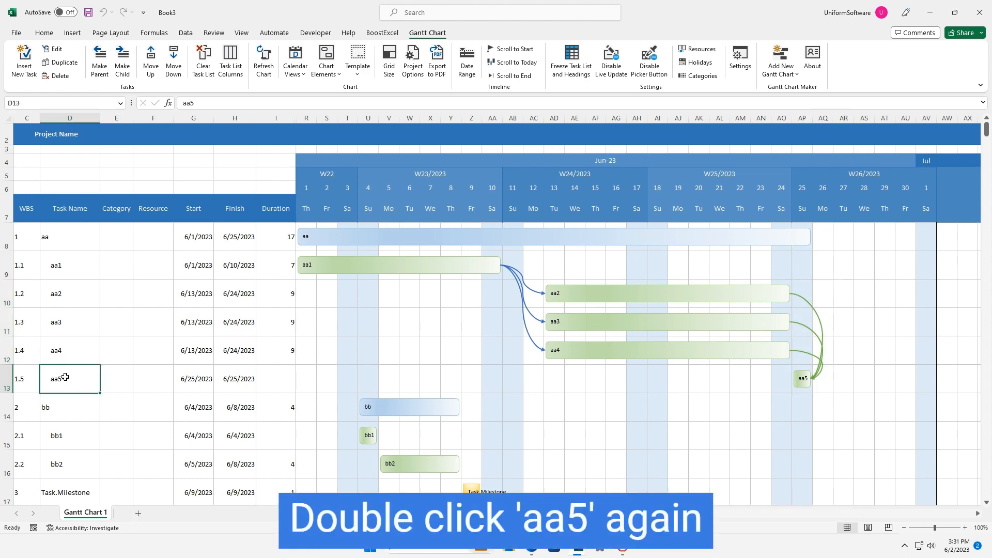
pyautogui.doubleClick(65, 378)
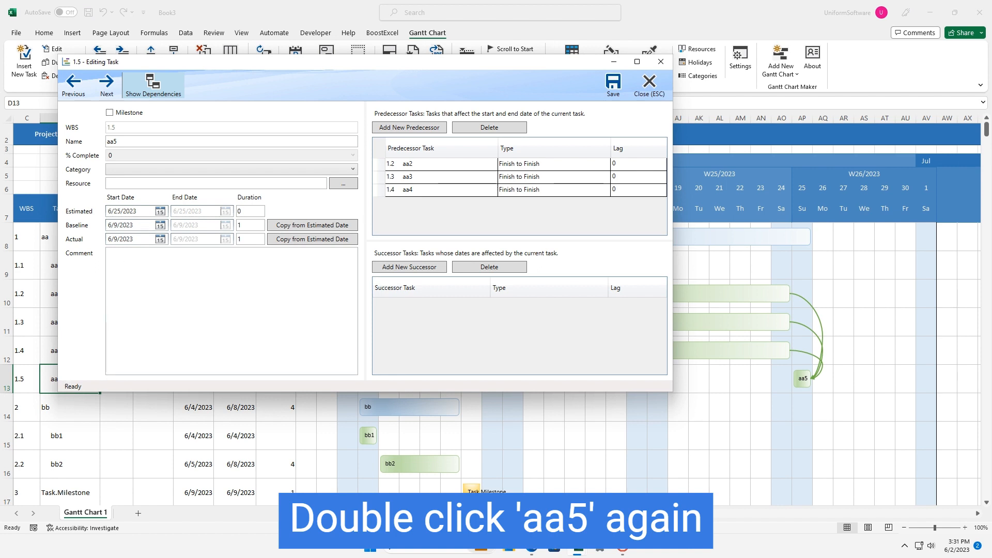
pyautogui.click(124, 113)
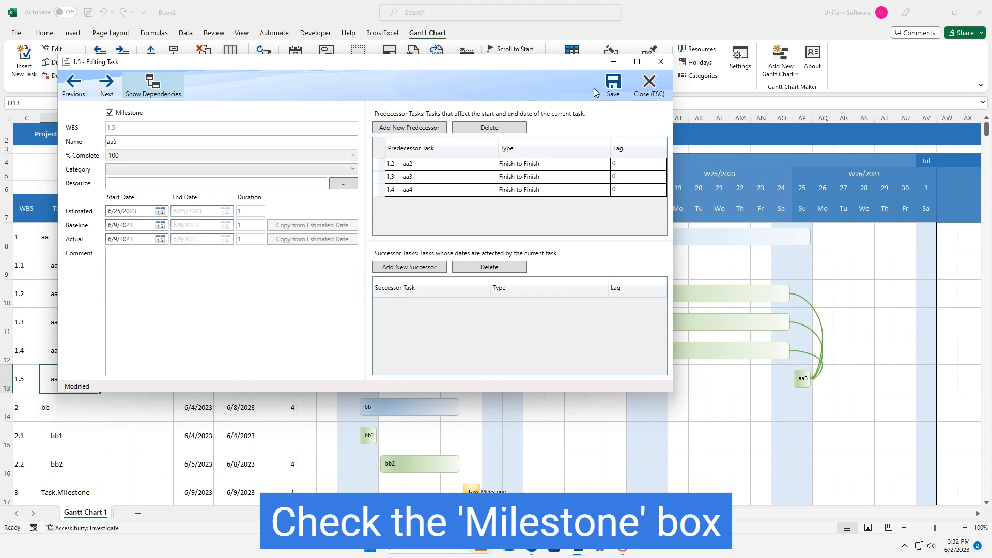
pyautogui.click(613, 88)
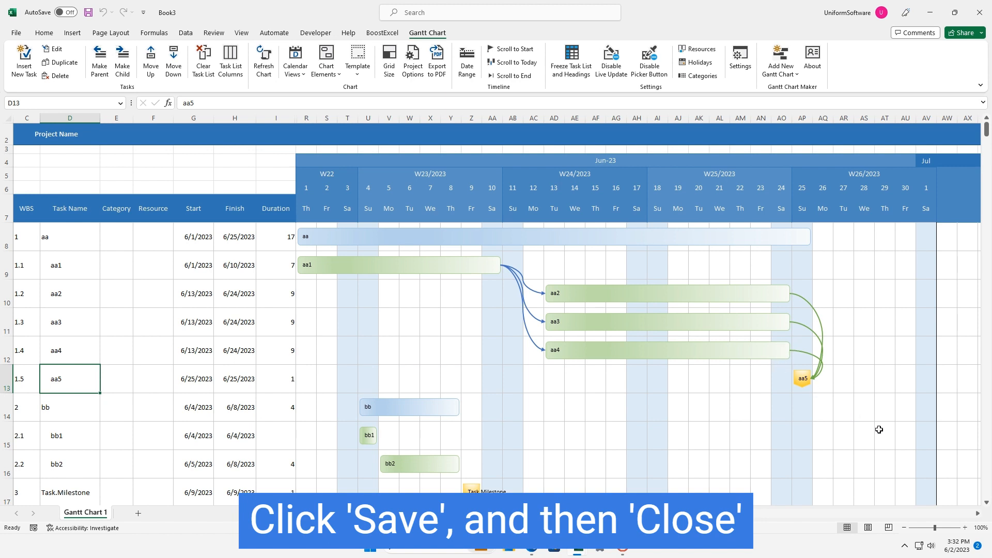
pyautogui.click(801, 378)
pyautogui.moveTo(795, 377); pyautogui.dragTo(821, 390)
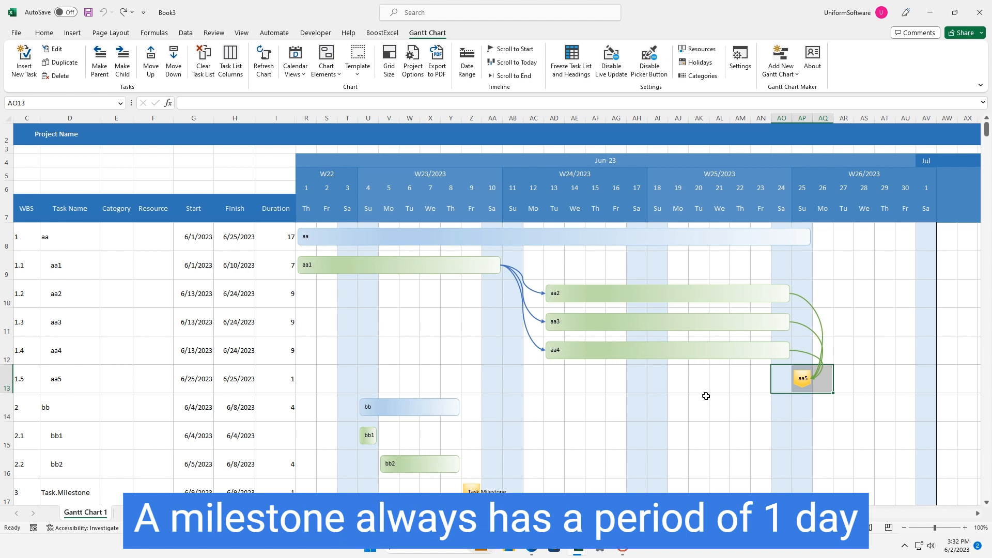
# Open task aa5 for editing and add bb1 as its successor task
pyautogui.click(72, 380)
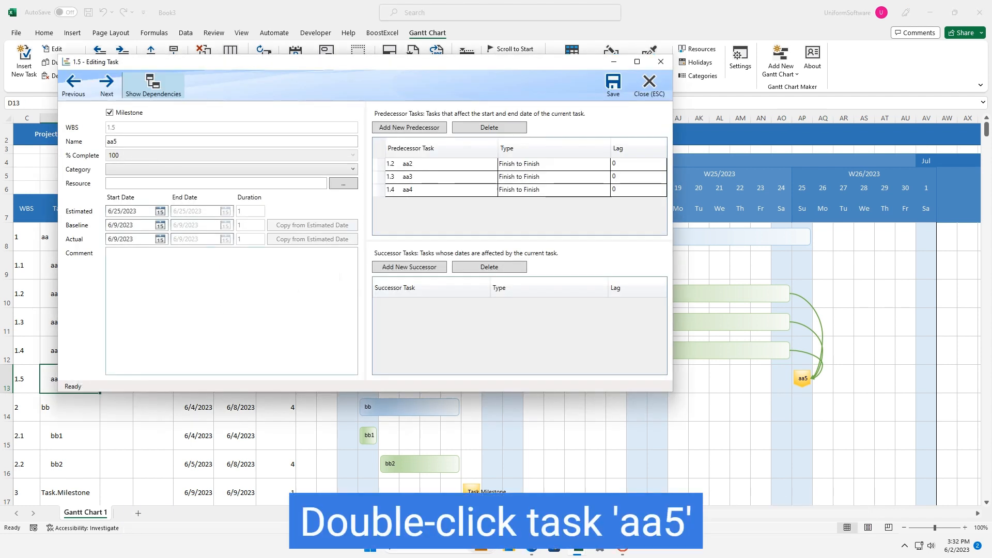
pyautogui.click(419, 269)
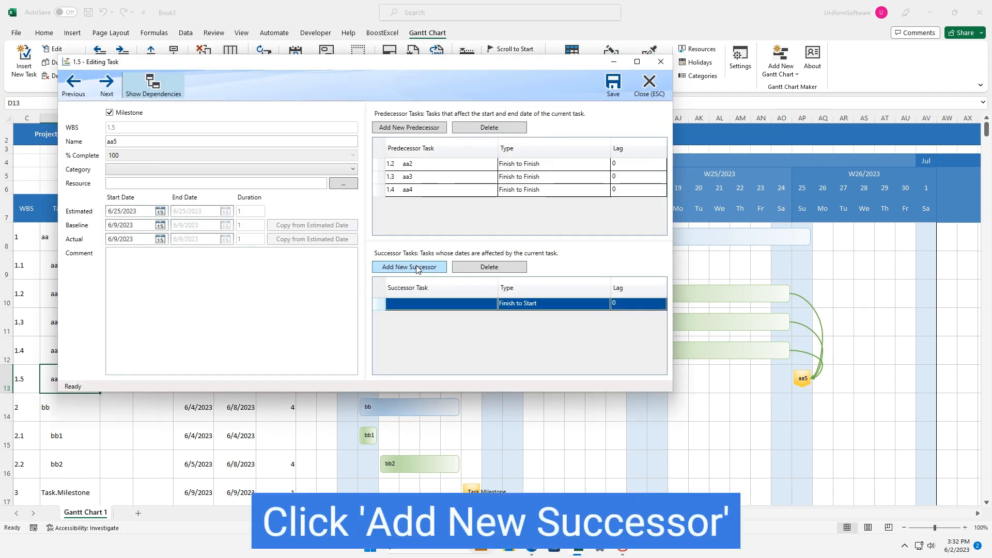
pyautogui.click(419, 306)
pyautogui.click(419, 307)
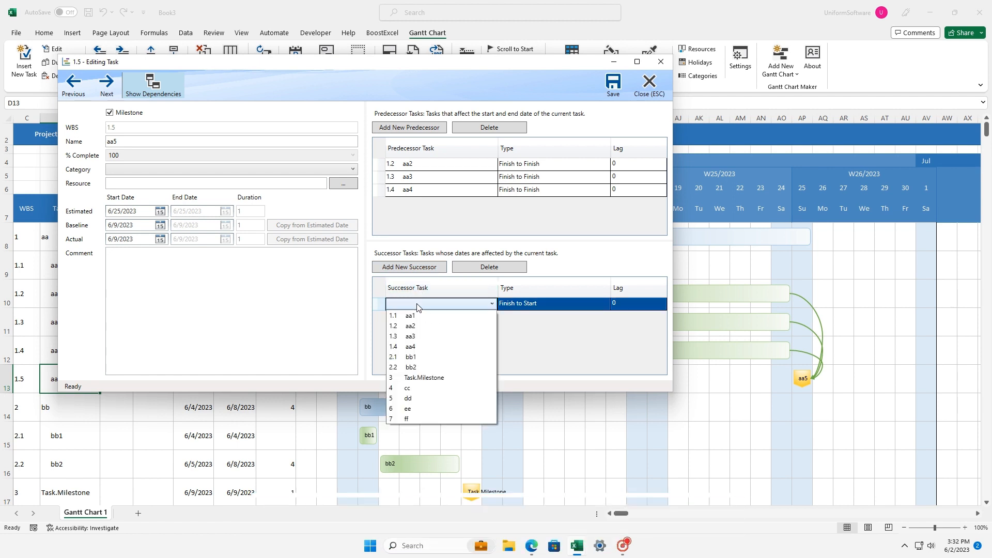
pyautogui.click(419, 360)
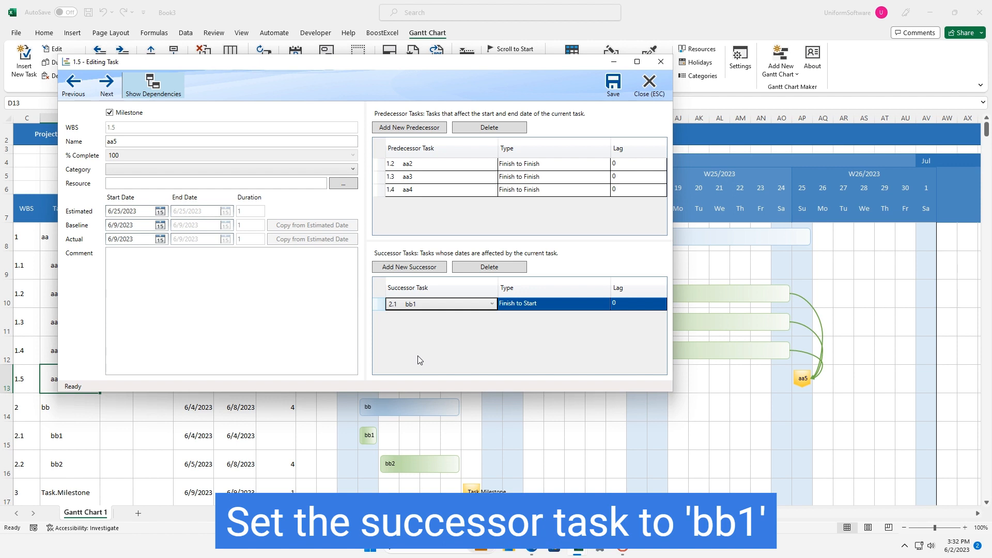
# Set the dependency type of successor bb1 to Start to Start, then save and close task aa5
pyautogui.click(540, 303)
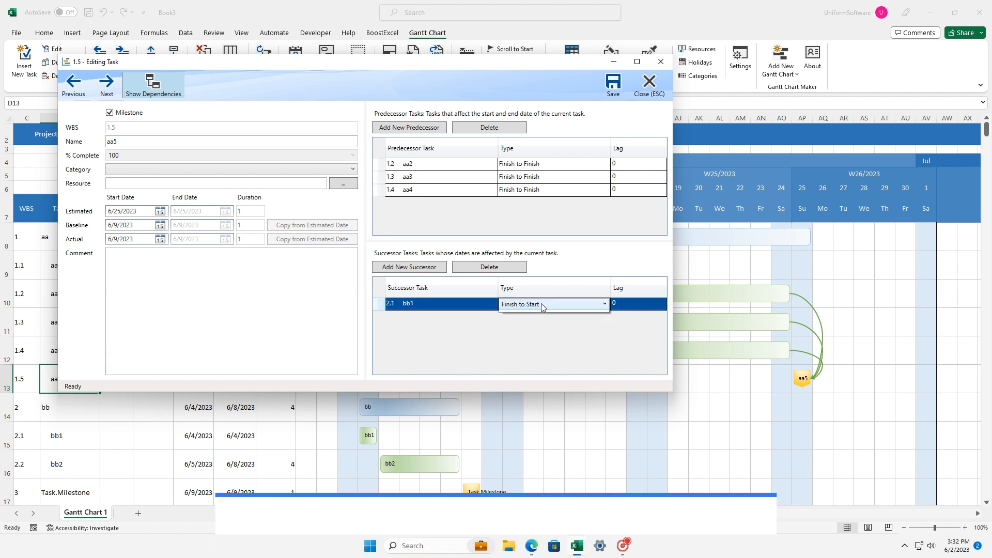
pyautogui.click(541, 304)
pyautogui.click(528, 326)
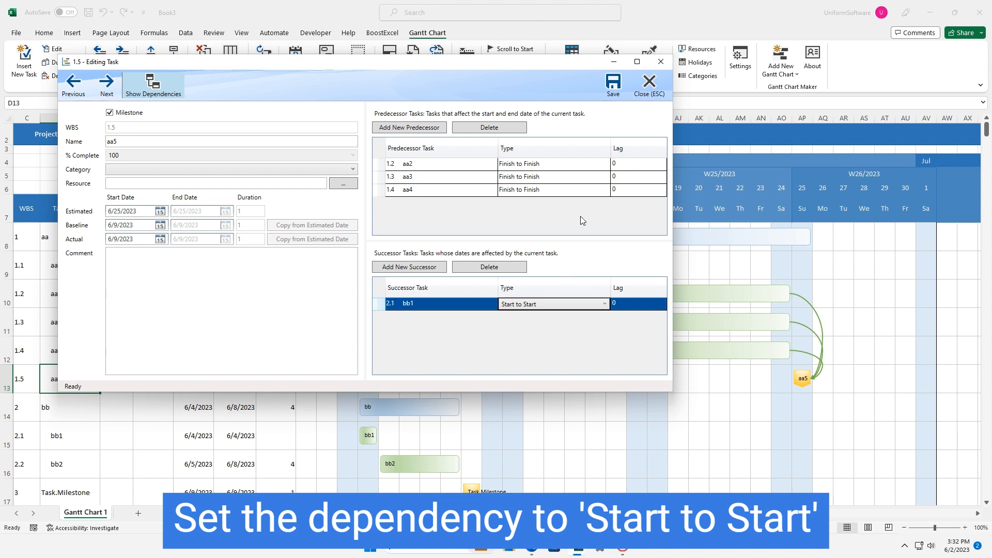
pyautogui.click(615, 91)
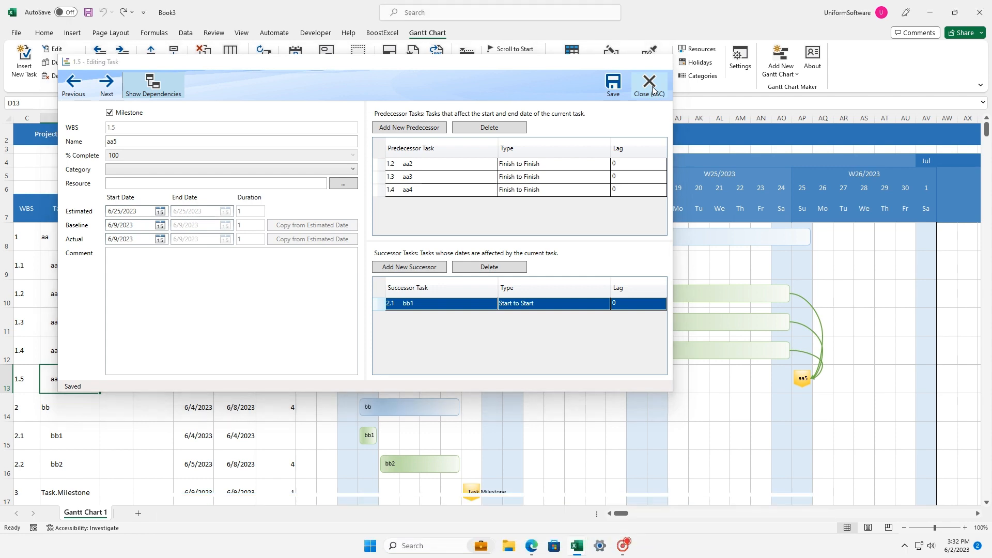
pyautogui.click(645, 93)
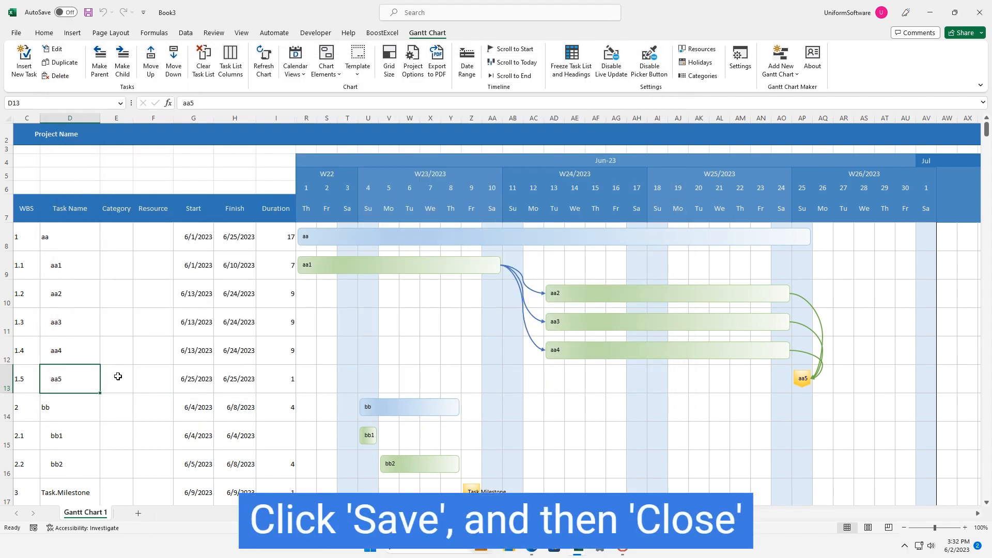
# Open task bb1 for editing and add bb2 as its successor task
pyautogui.click(68, 408)
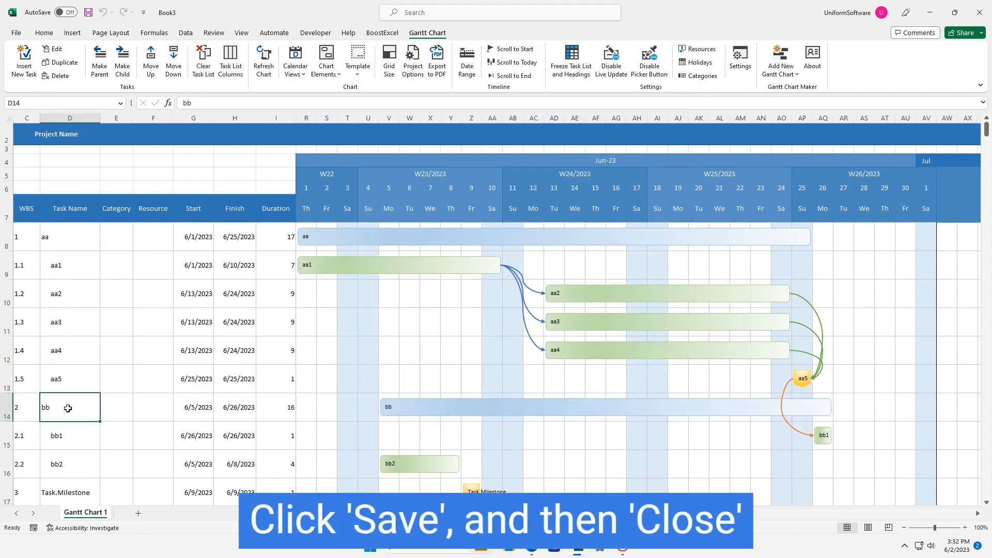
pyautogui.scroll(-1, 70, 398)
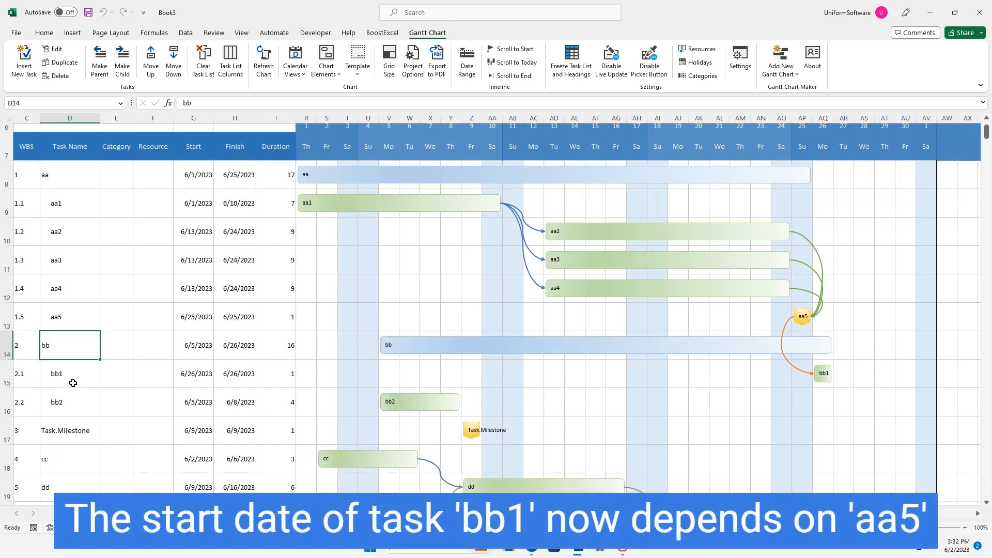
pyautogui.click(73, 382)
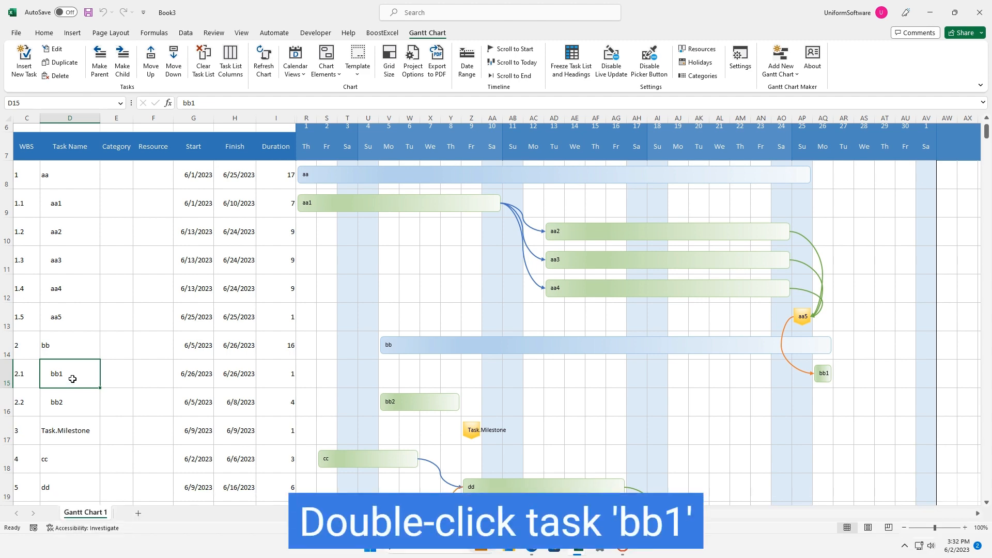
pyautogui.doubleClick(73, 379)
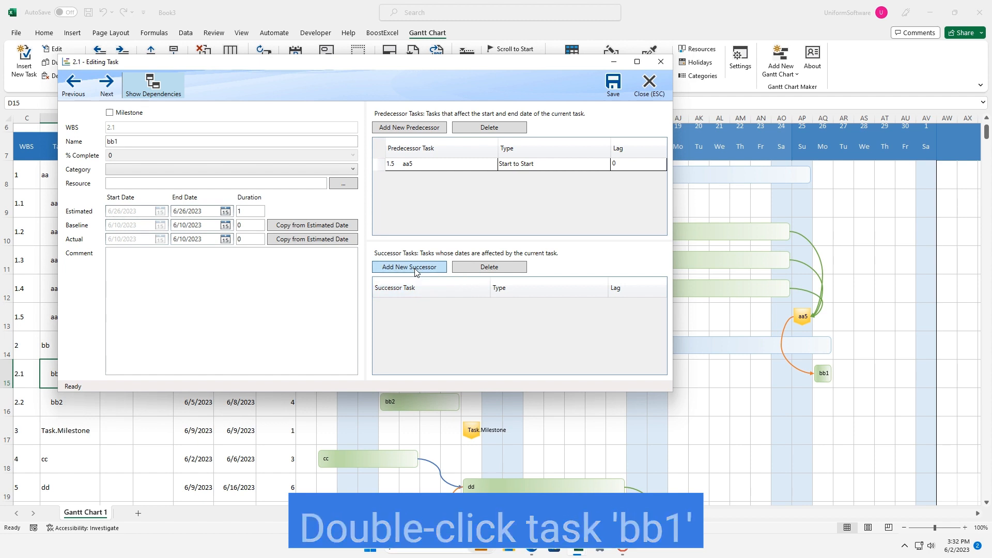
pyautogui.click(416, 270)
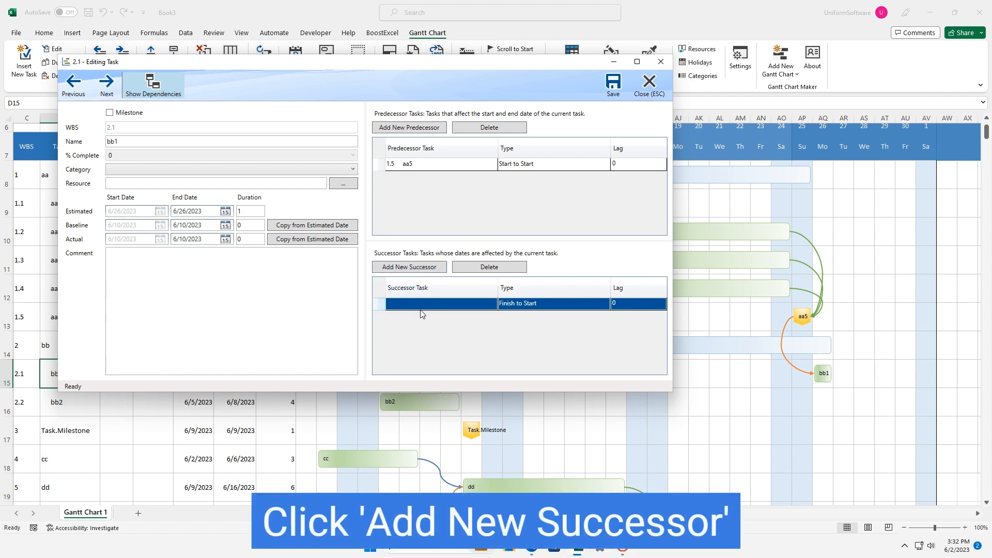
pyautogui.click(424, 308)
pyautogui.click(420, 301)
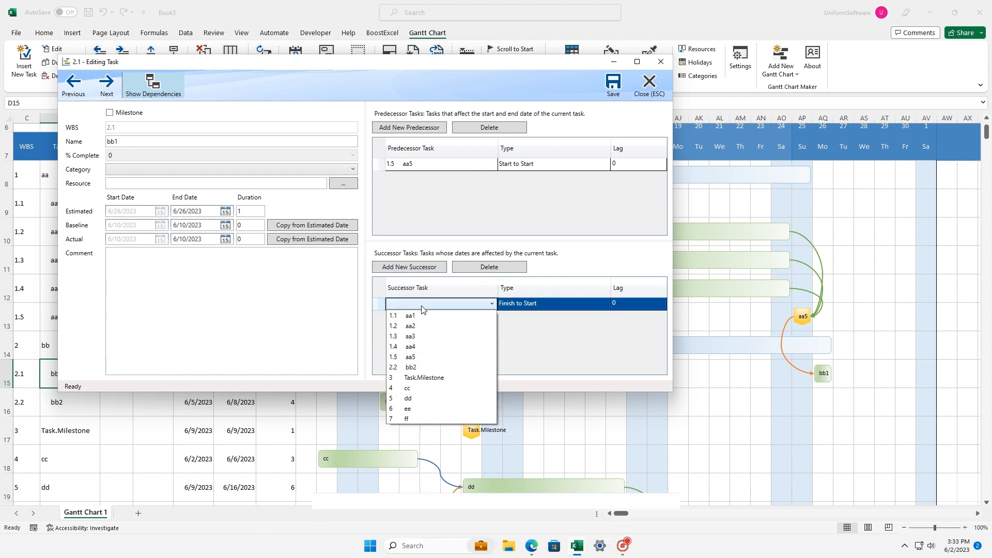
pyautogui.click(420, 366)
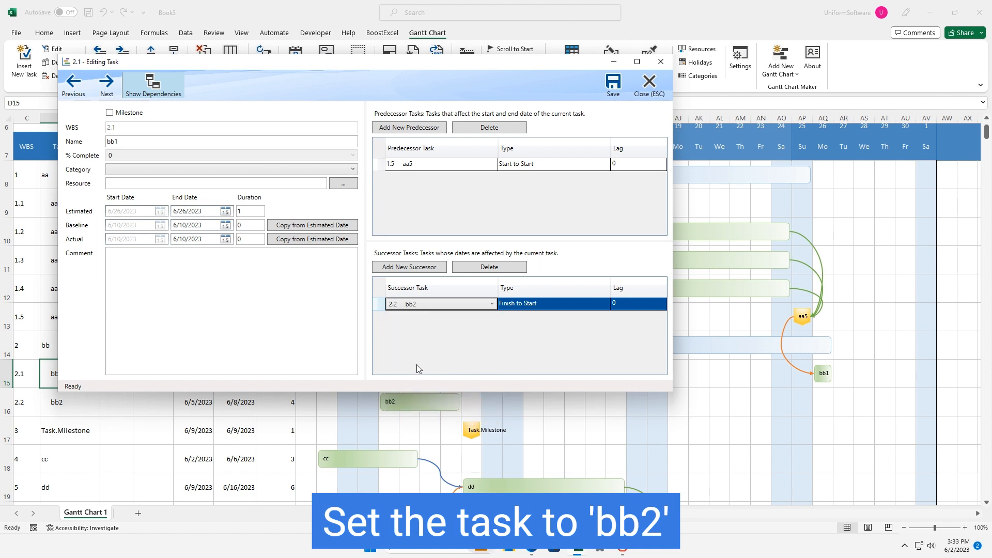
# Set the dependency type of bb1's successor bb2 to Start to Finish
pyautogui.click(542, 307)
pyautogui.click(540, 306)
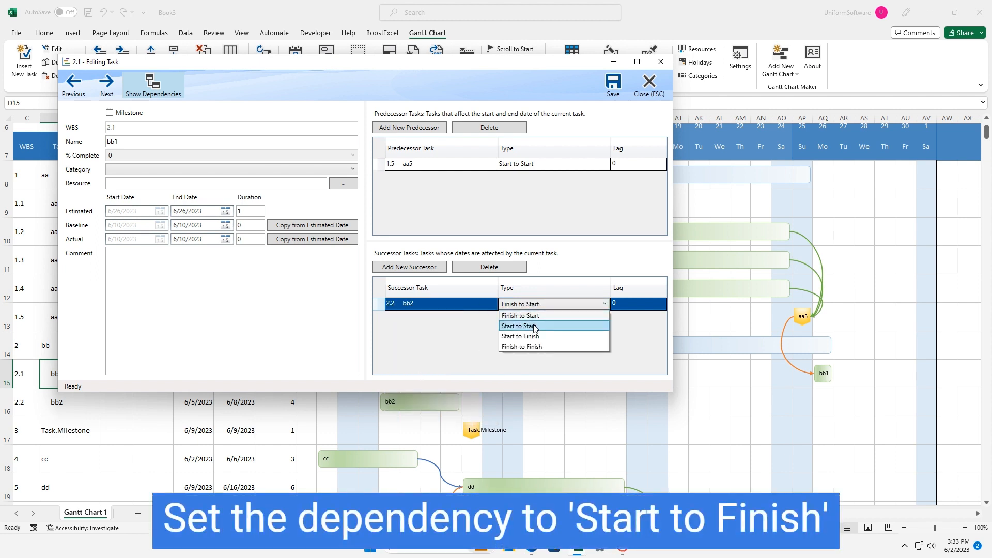
pyautogui.click(535, 336)
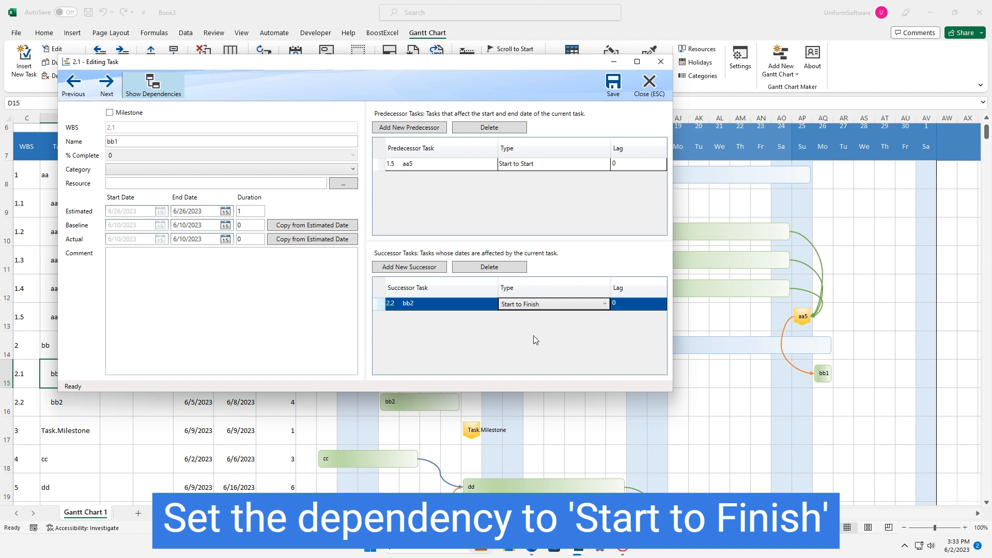
pyautogui.click(638, 306)
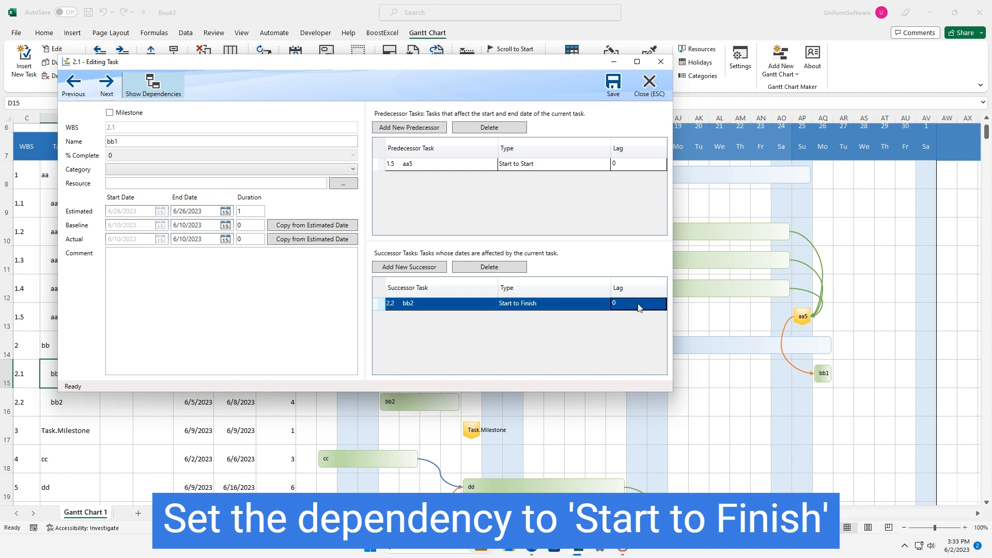
# Set the lag of bb1's successor bb2 to 2, then save and close task bb1
pyautogui.click(639, 307)
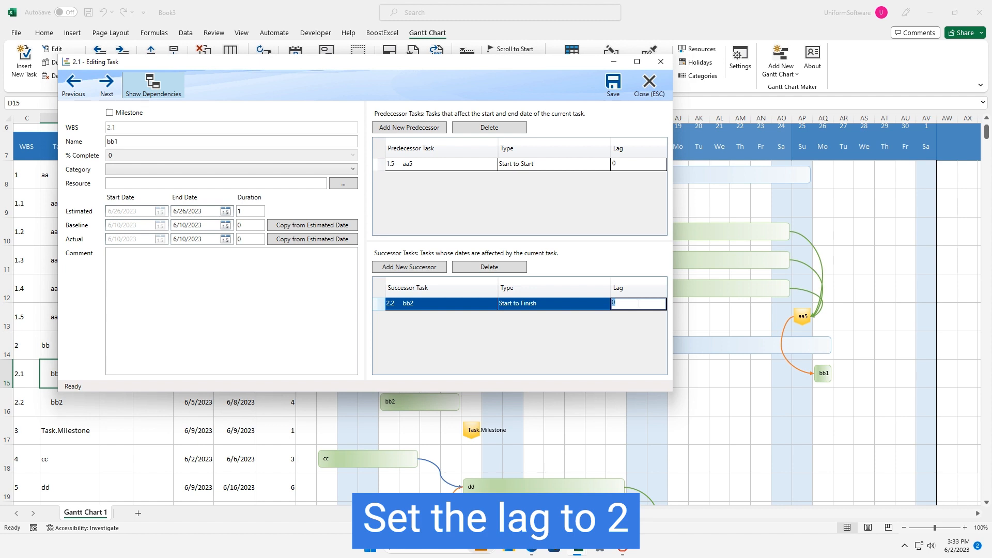
pyautogui.write('2')
pyautogui.press('Return')
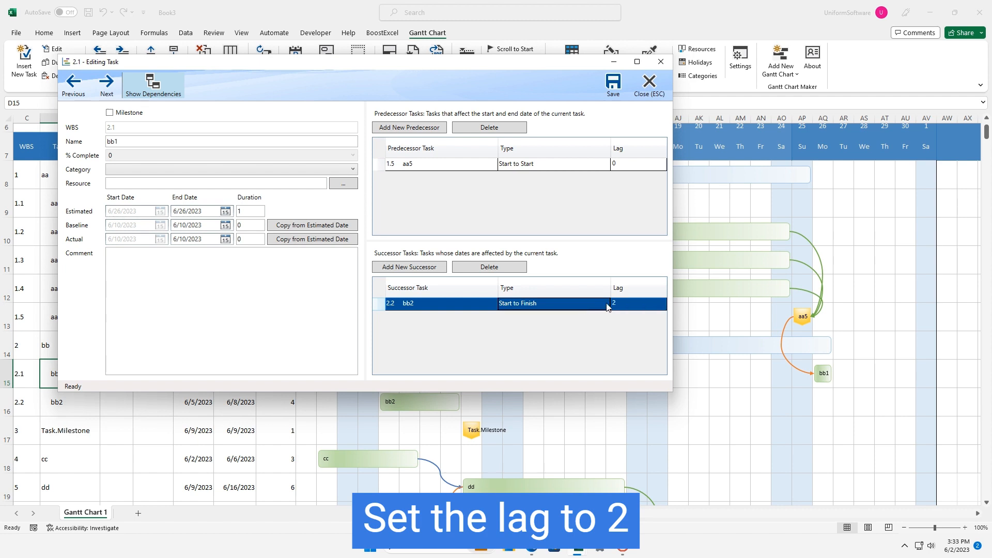
pyautogui.click(613, 84)
pyautogui.click(650, 85)
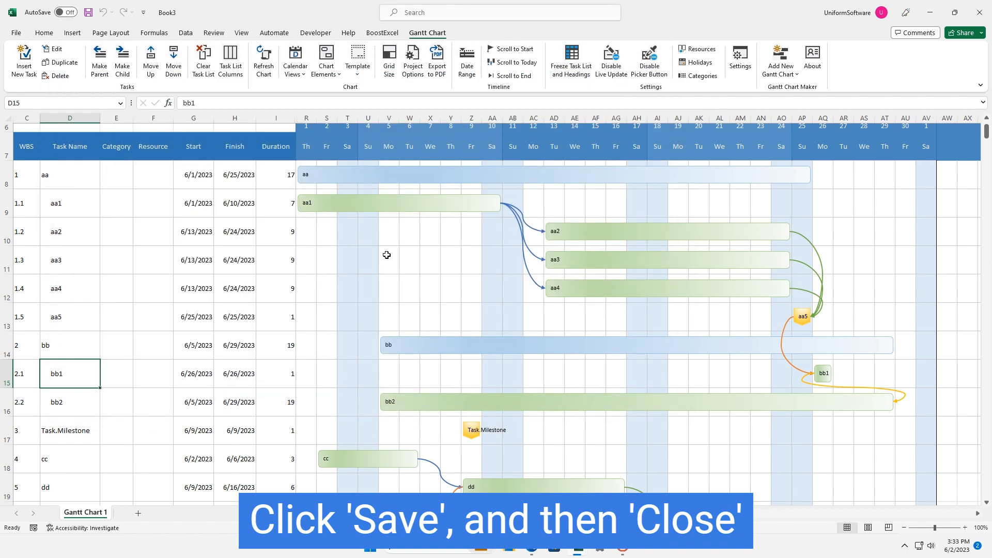
# Unhide the % Complete column in the task list and close the column settings
pyautogui.scroll(-1, 310, 326)
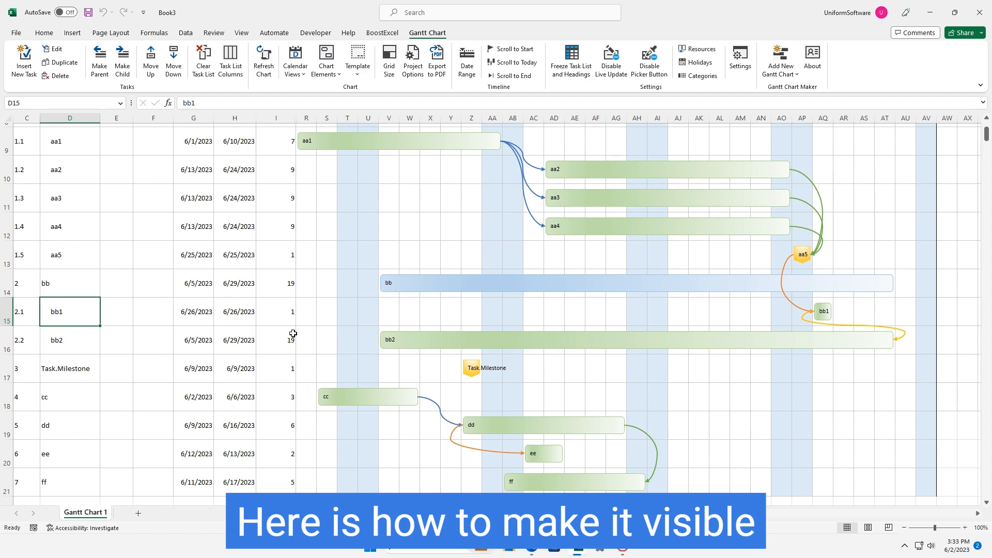
pyautogui.scroll(1, 191, 317)
pyautogui.scroll(2, 192, 315)
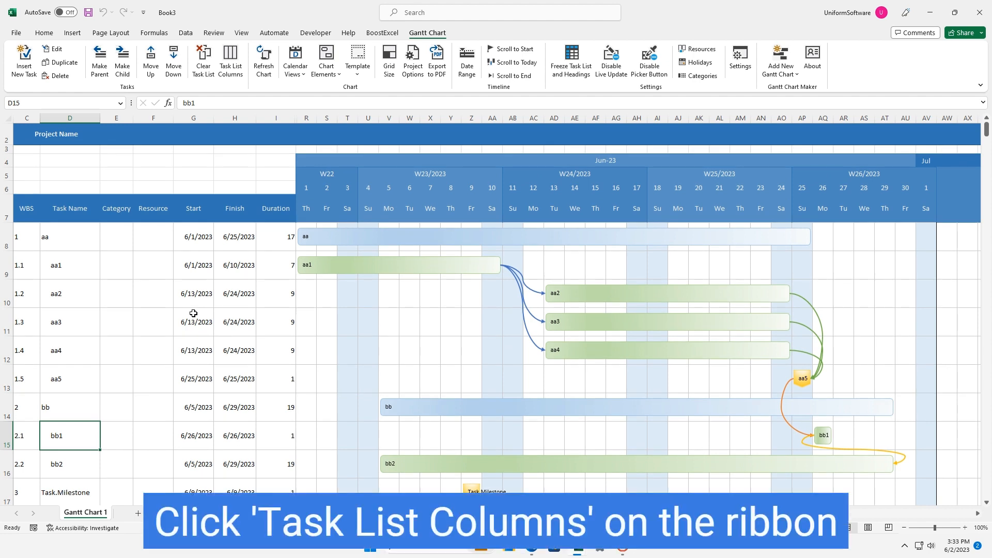
pyautogui.click(194, 302)
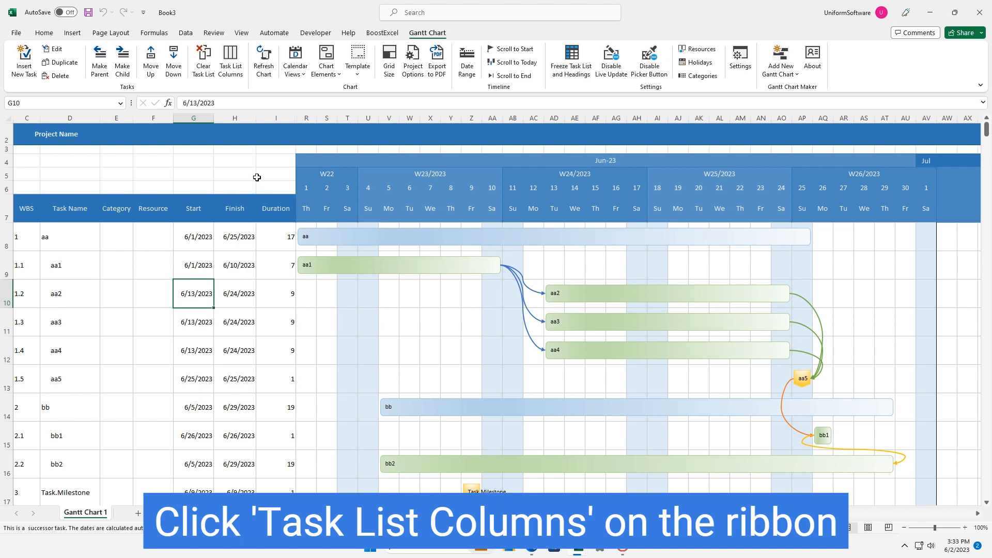
pyautogui.click(230, 63)
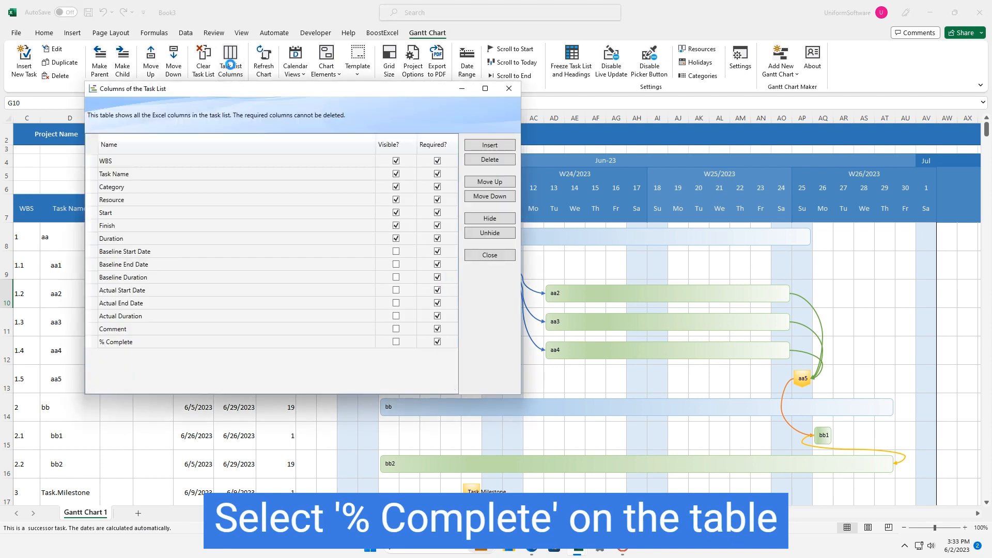
pyautogui.click(174, 343)
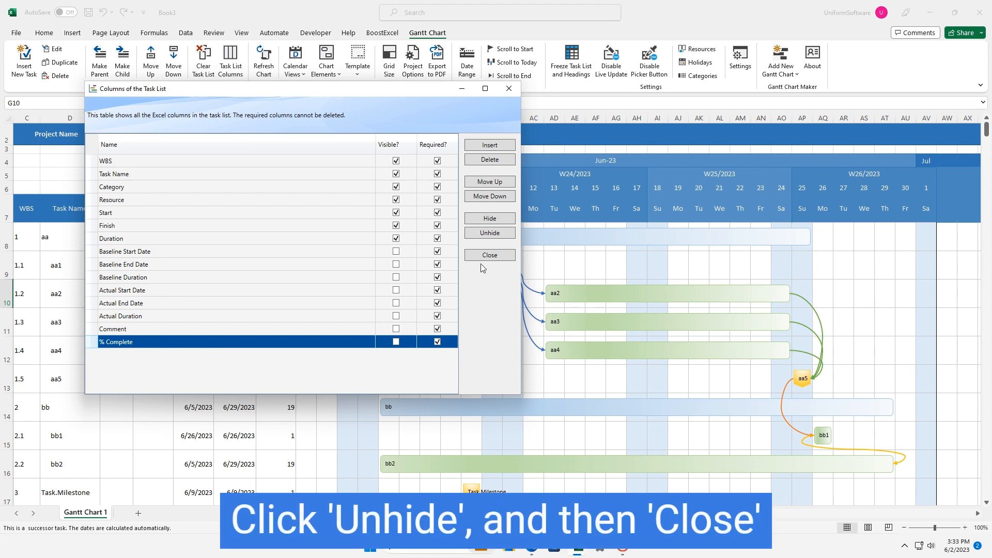
pyautogui.click(490, 232)
pyautogui.click(491, 255)
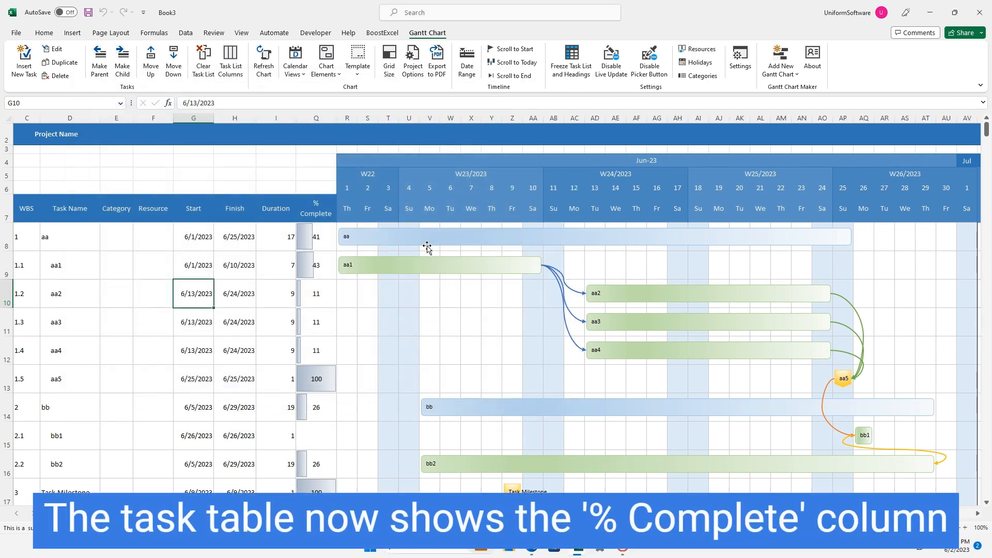
pyautogui.click(315, 204)
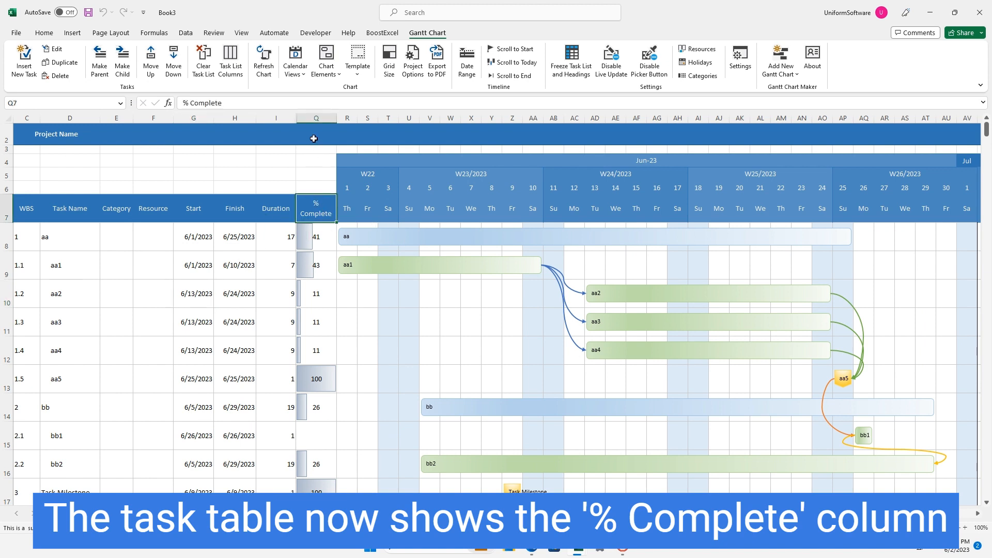
pyautogui.moveTo(311, 184); pyautogui.dragTo(308, 360)
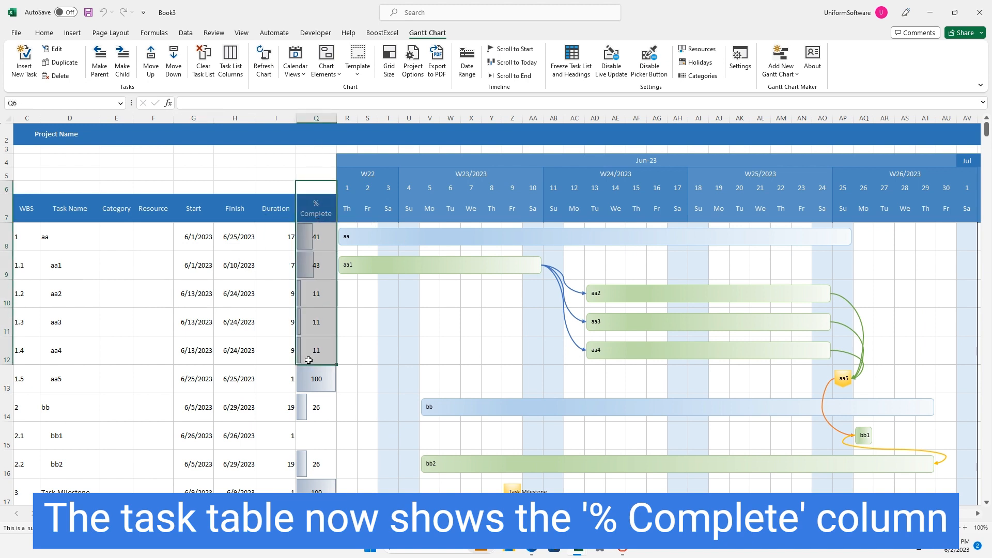
pyautogui.click(255, 295)
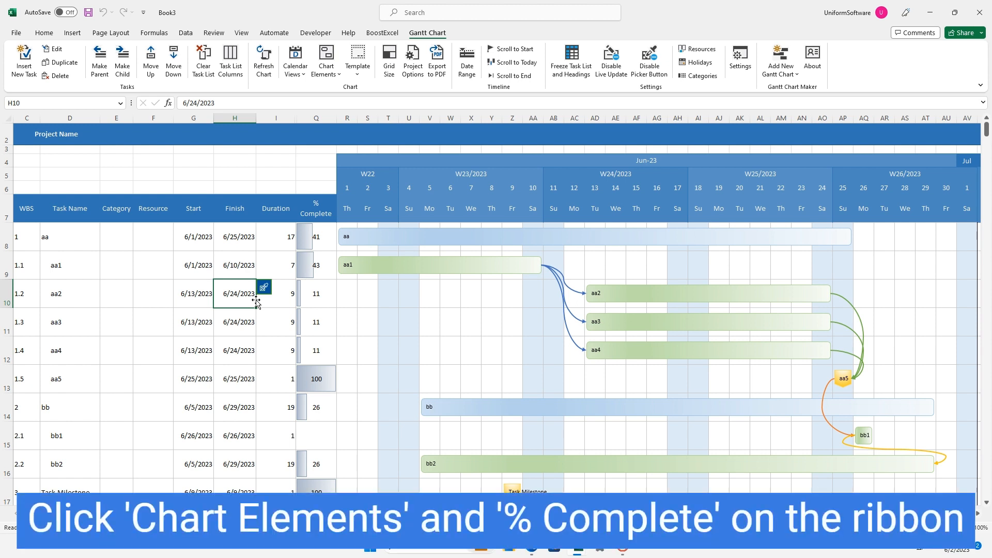
pyautogui.click(244, 311)
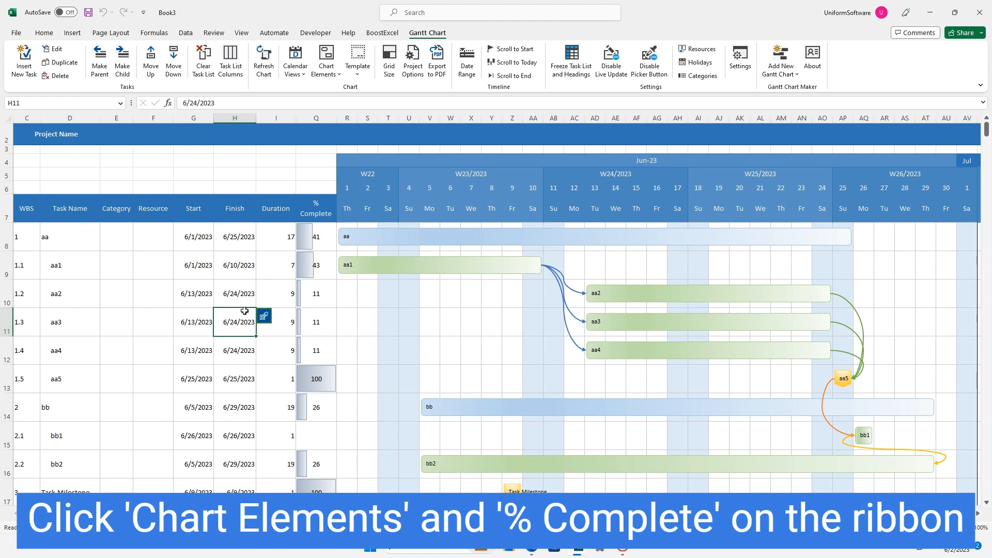
# Display the % Complete element on the bars of the Gantt chart
pyautogui.click(326, 67)
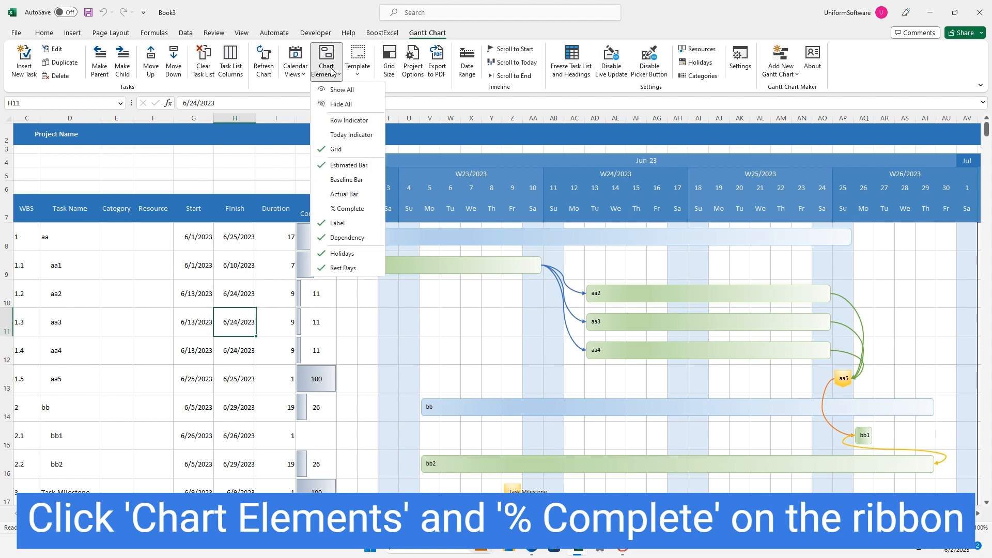
pyautogui.click(353, 211)
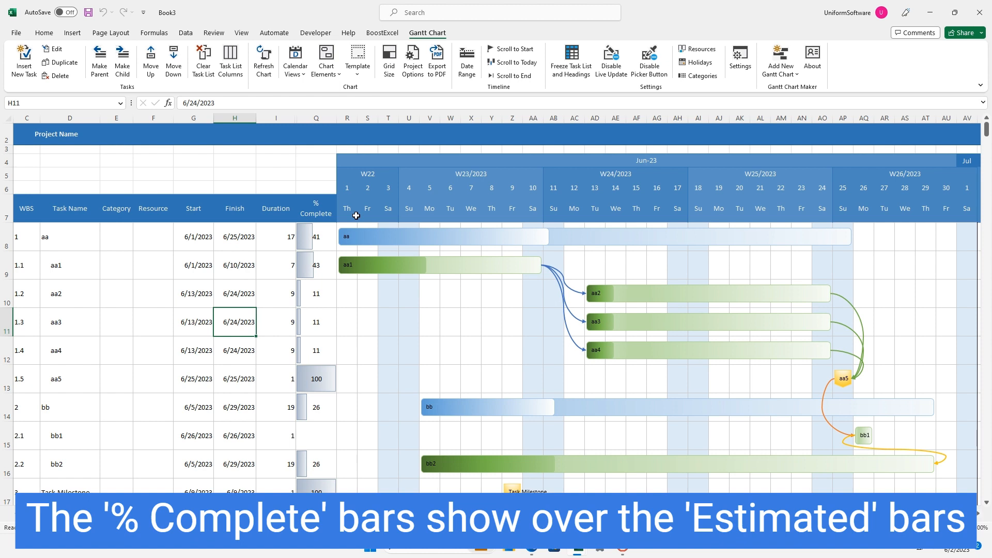
# Add a new entry to the holidays list and name it June Holiday
pyautogui.click(698, 62)
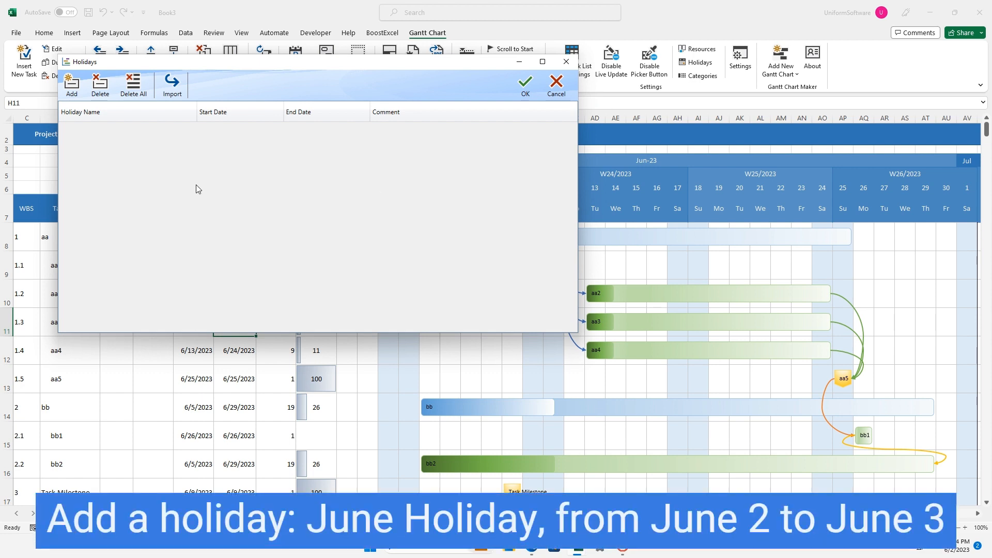
pyautogui.click(71, 85)
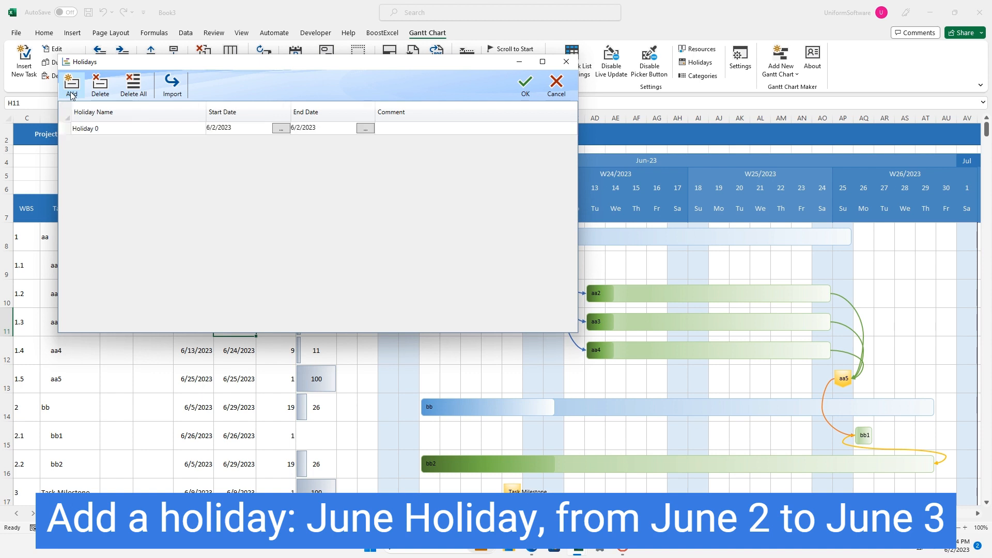
pyautogui.click(108, 132)
pyautogui.click(108, 132)
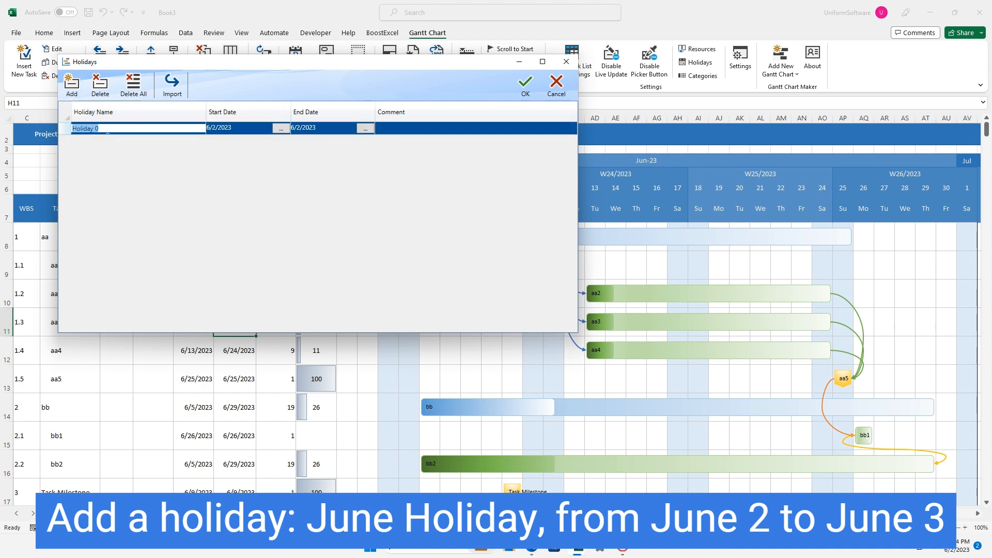
pyautogui.write('June Holiday')
pyautogui.press('Return')
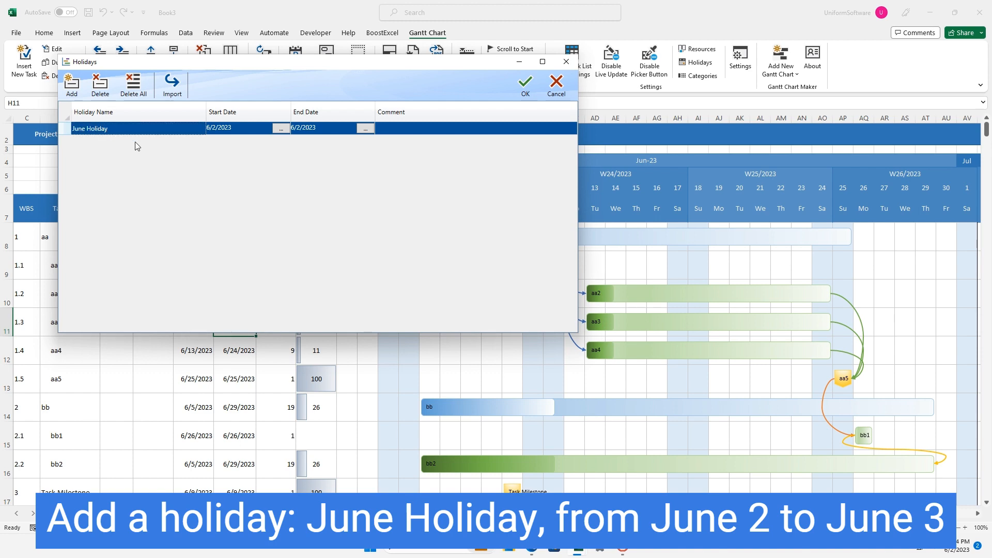
# Set the end date of June Holiday to 6/3/2023 and save the holidays list
pyautogui.click(365, 128)
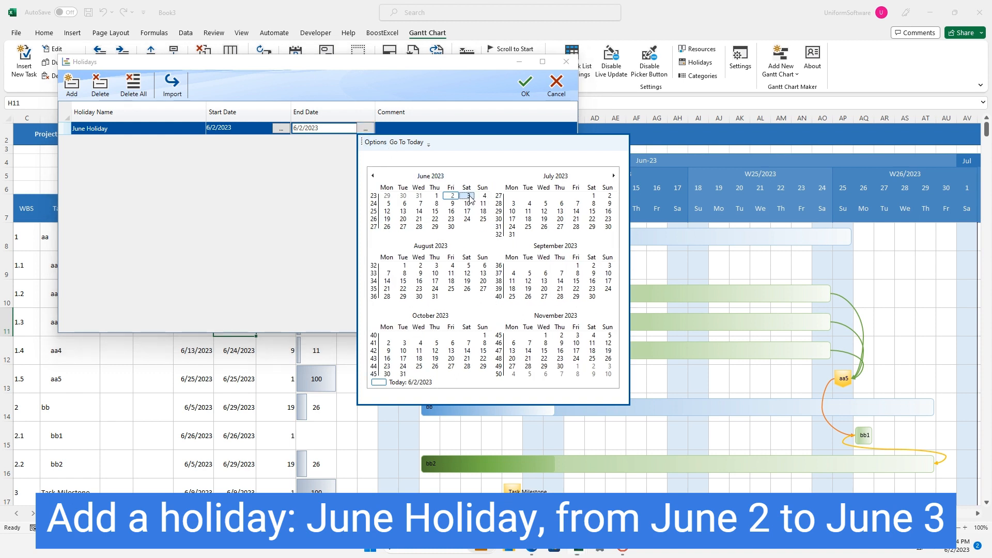
pyautogui.click(468, 196)
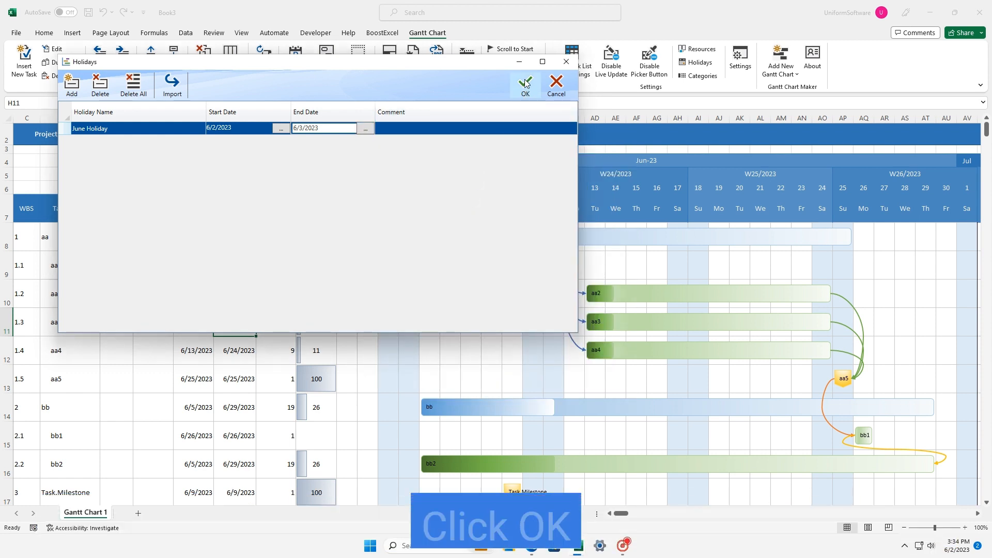
pyautogui.click(525, 84)
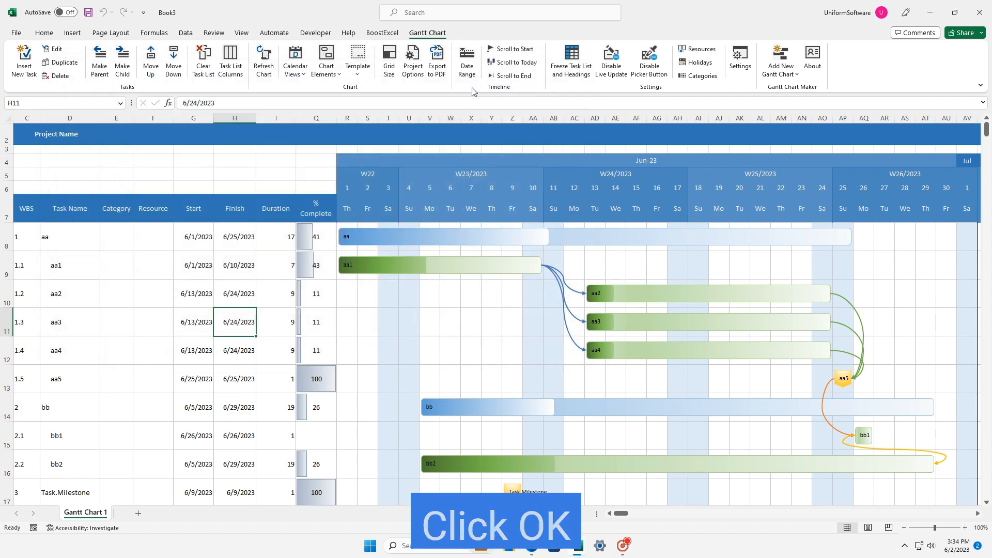
# Add a new resource to the resources list and enter the person's first name as its name
pyautogui.click(695, 51)
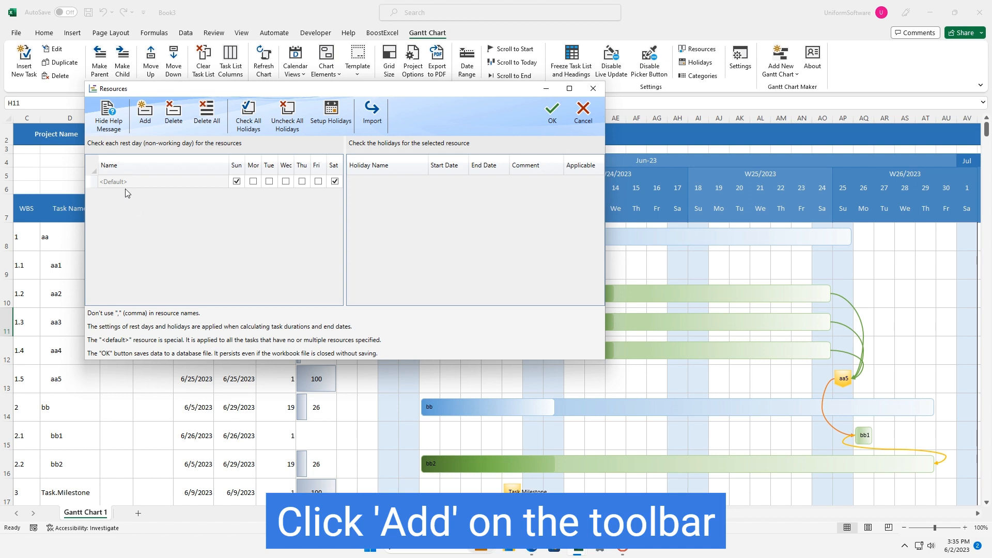
pyautogui.click(145, 119)
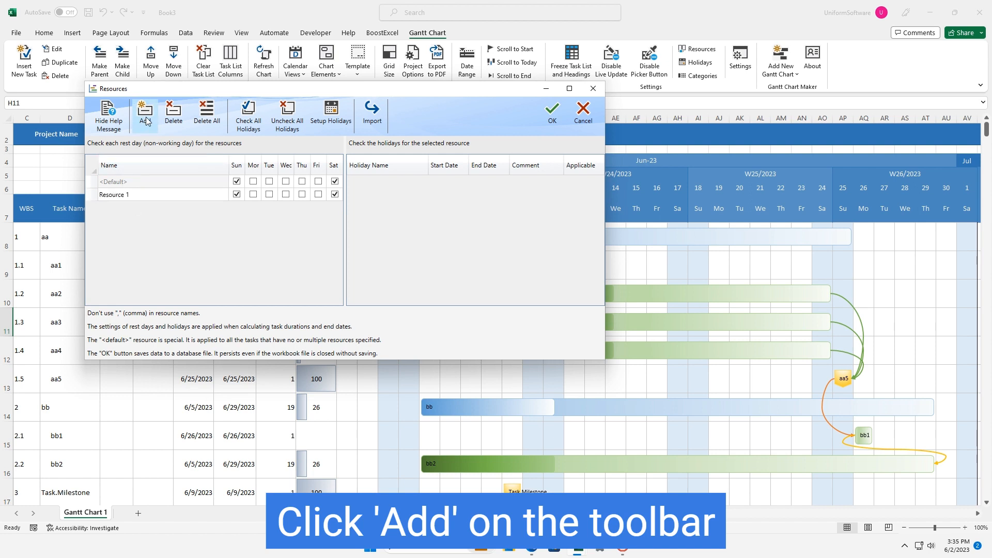
pyautogui.click(134, 195)
pyautogui.click(134, 195)
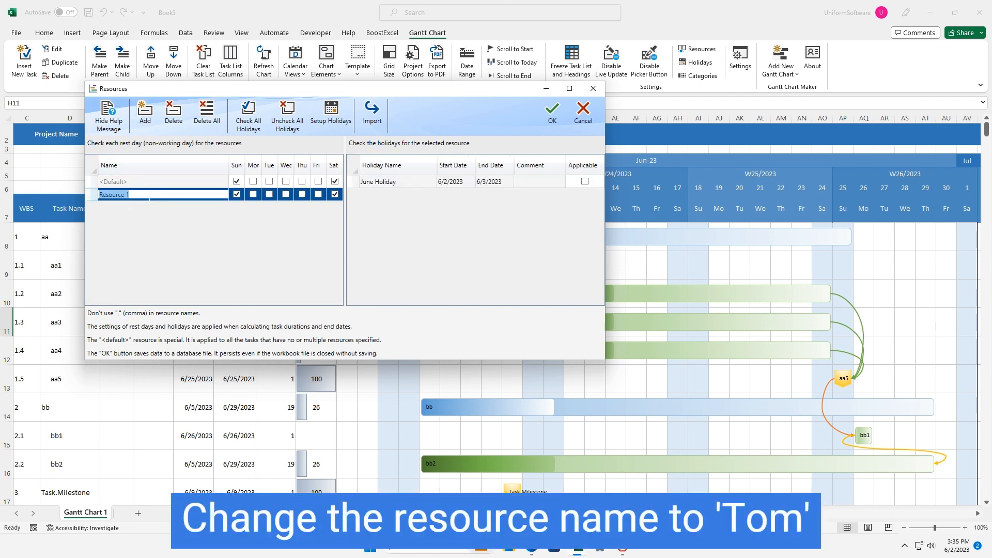
pyautogui.write('Tom')
pyautogui.press('Return')
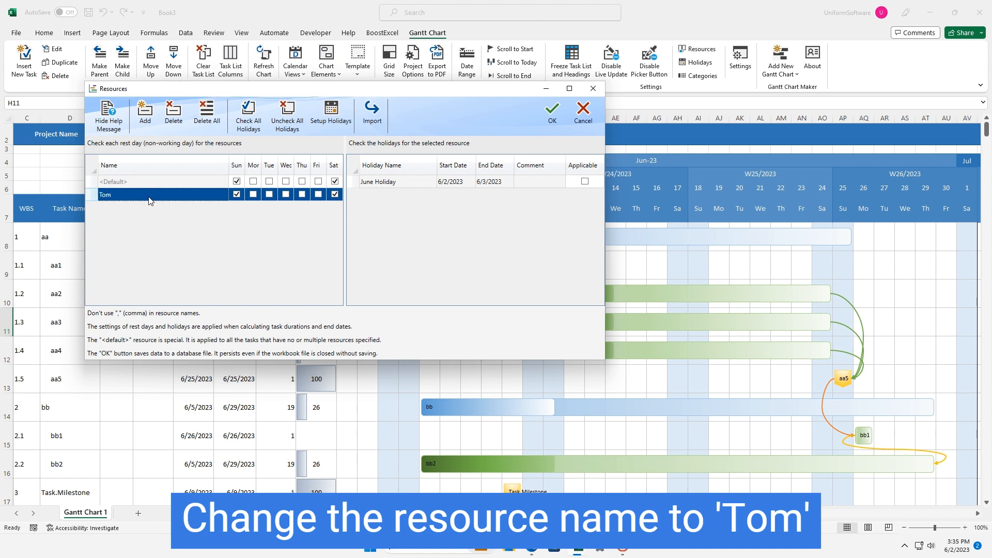
# Set the new resource's rest days to Sunday and Monday, make June Holiday applicable to it, and save the resources
pyautogui.click(335, 195)
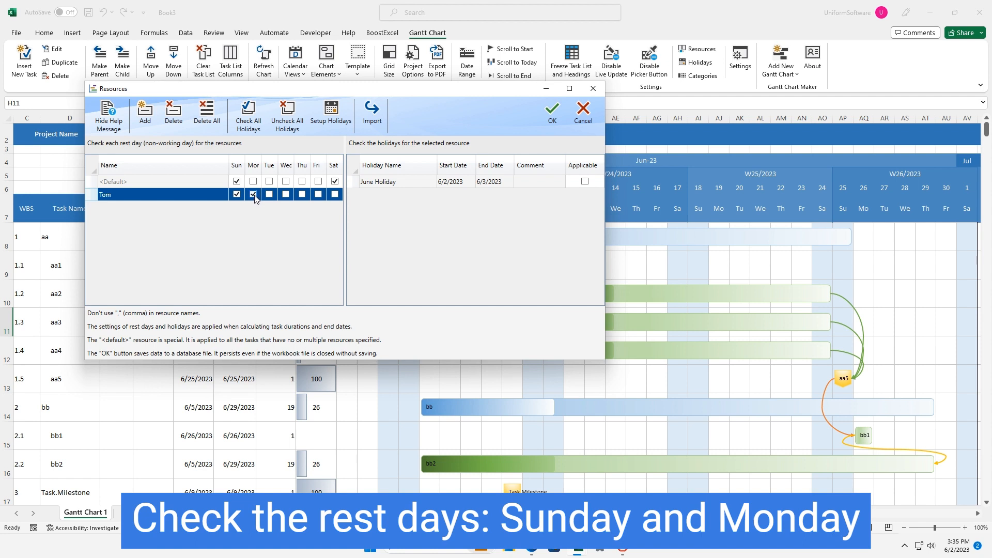
pyautogui.click(585, 182)
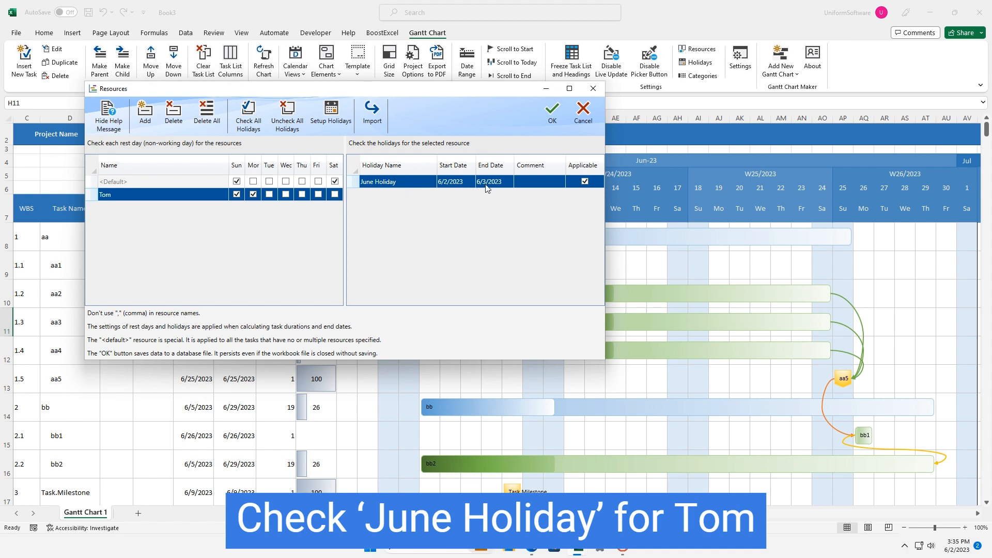
pyautogui.click(552, 111)
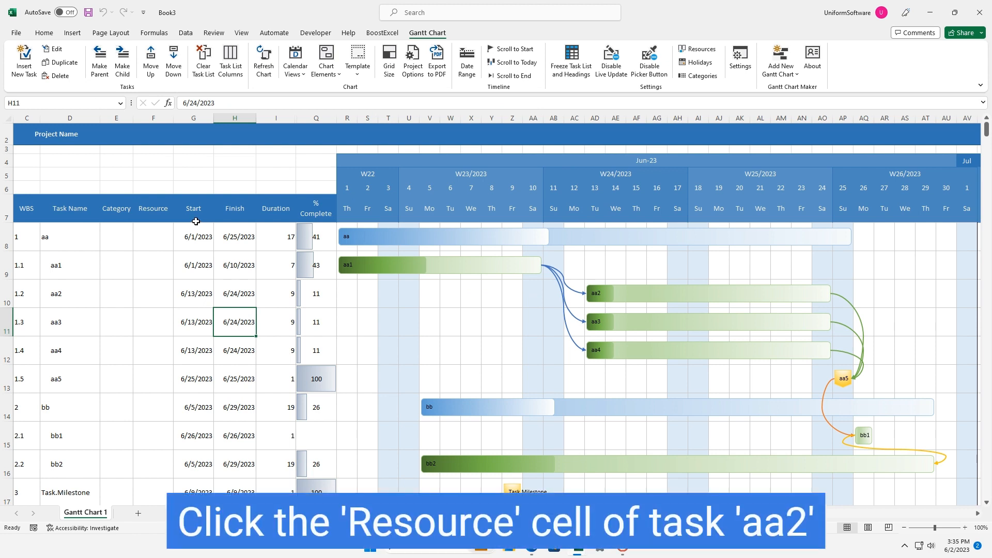
# Assign the newly added resource to task aa2 in its Resource cell
pyautogui.click(106, 289)
pyautogui.click(155, 290)
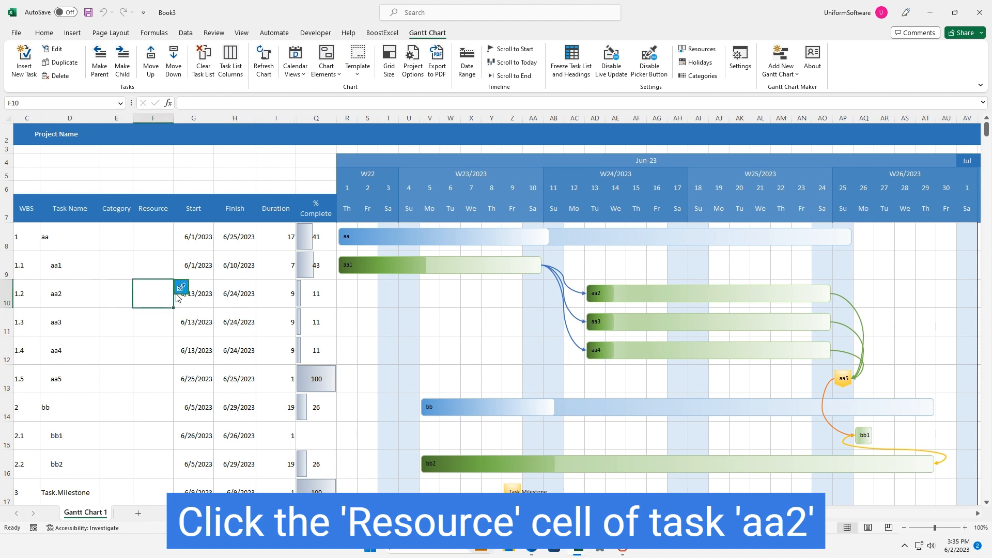
pyautogui.click(180, 289)
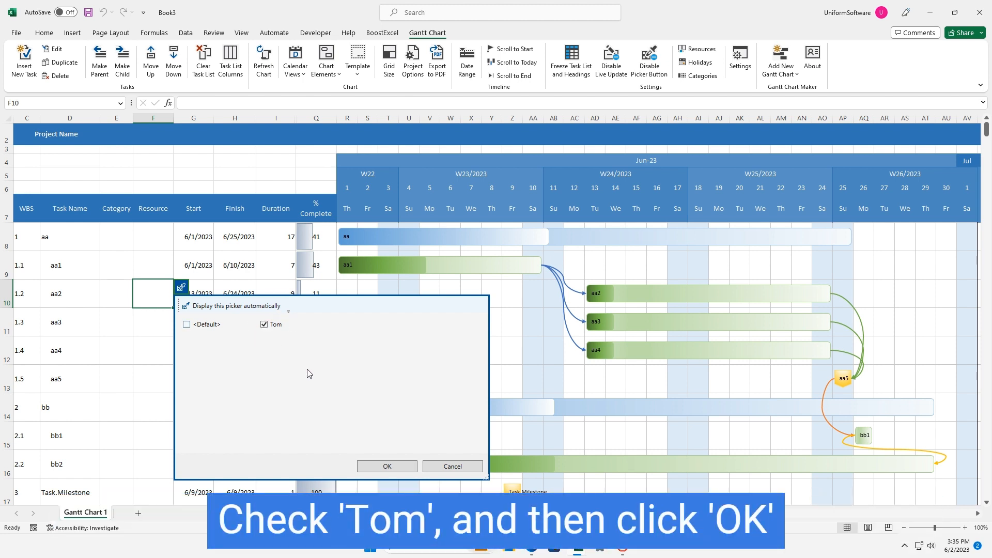
pyautogui.click(387, 466)
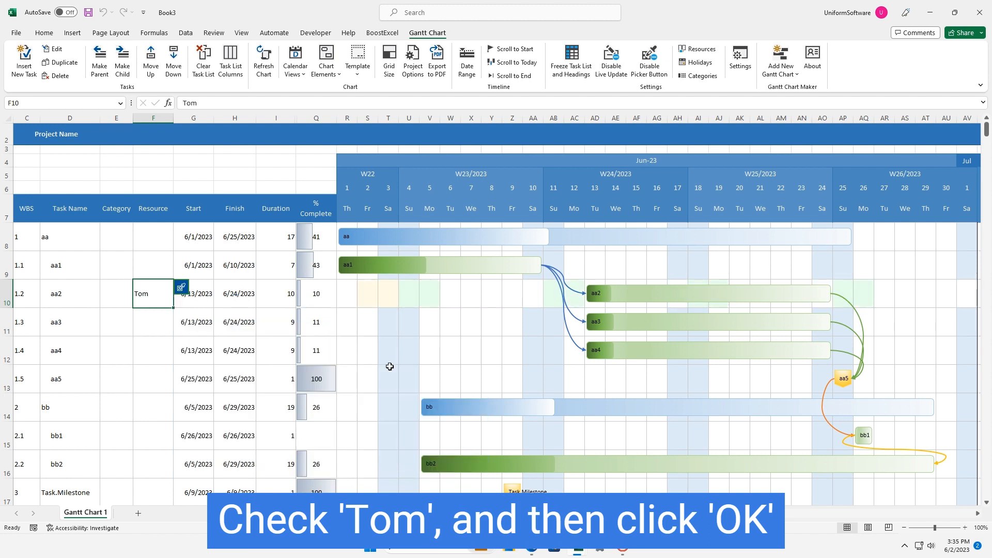
pyautogui.moveTo(348, 298); pyautogui.dragTo(897, 289)
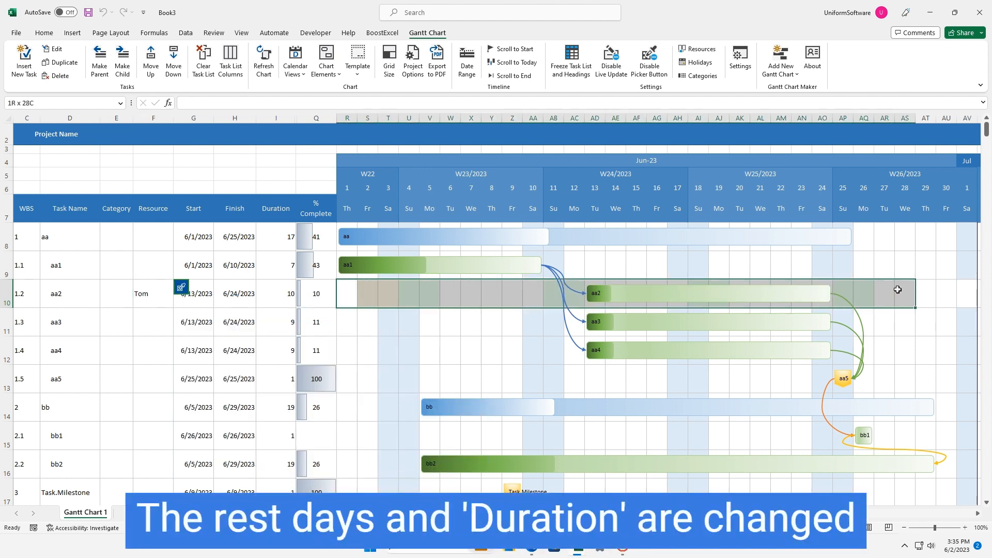
pyautogui.click(387, 297)
pyautogui.click(429, 295)
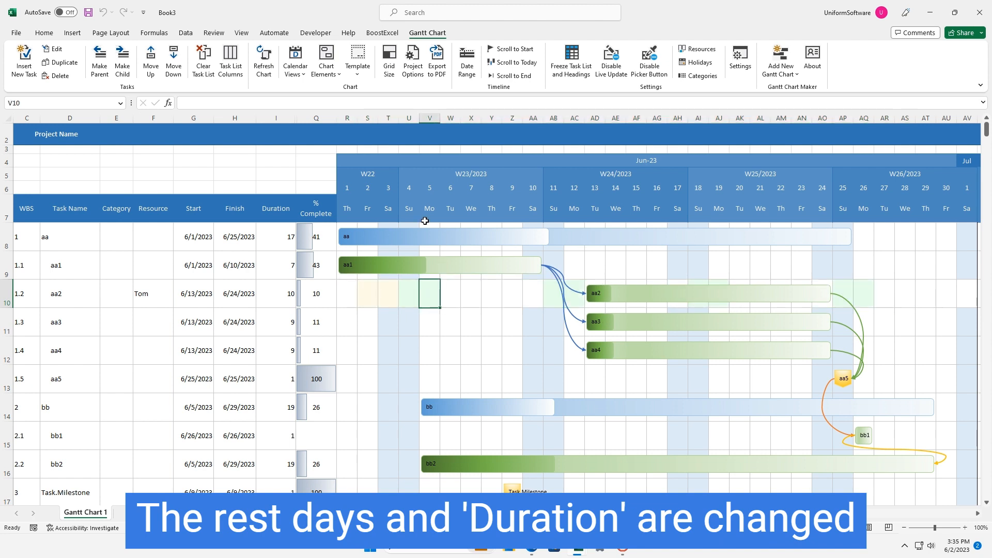
# Export the task list and chart to Gantt Chart 1 - 1.pdf, opening the file once it is created
pyautogui.click(435, 66)
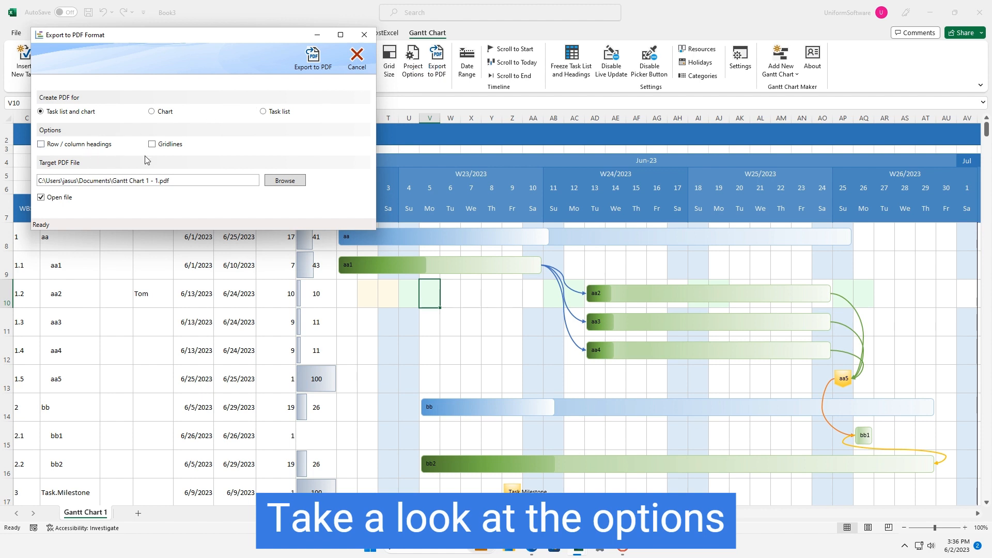
pyautogui.click(311, 63)
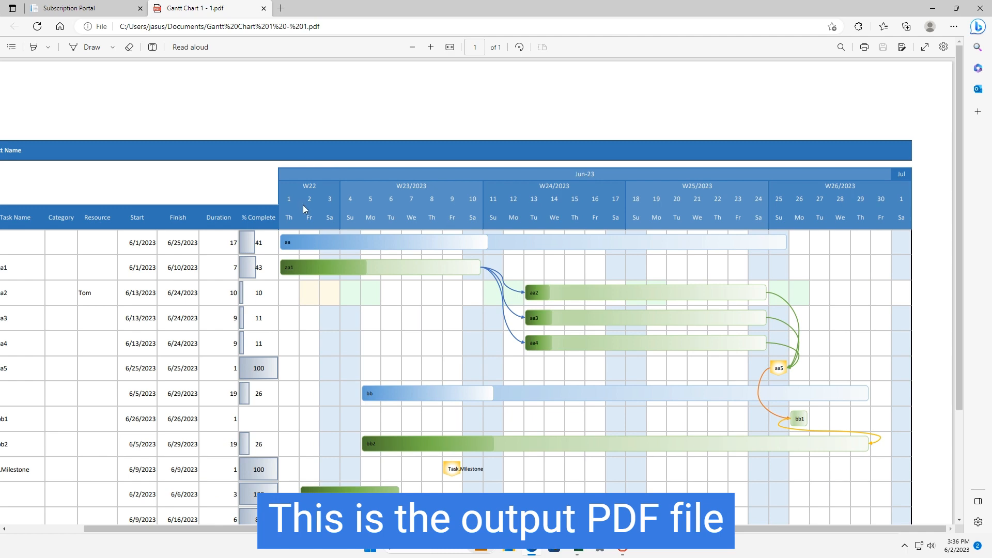
# Examine the exported PDF, checking the full task list, the task bars and the dependency arrows
pyautogui.scroll(-3, 302, 204)
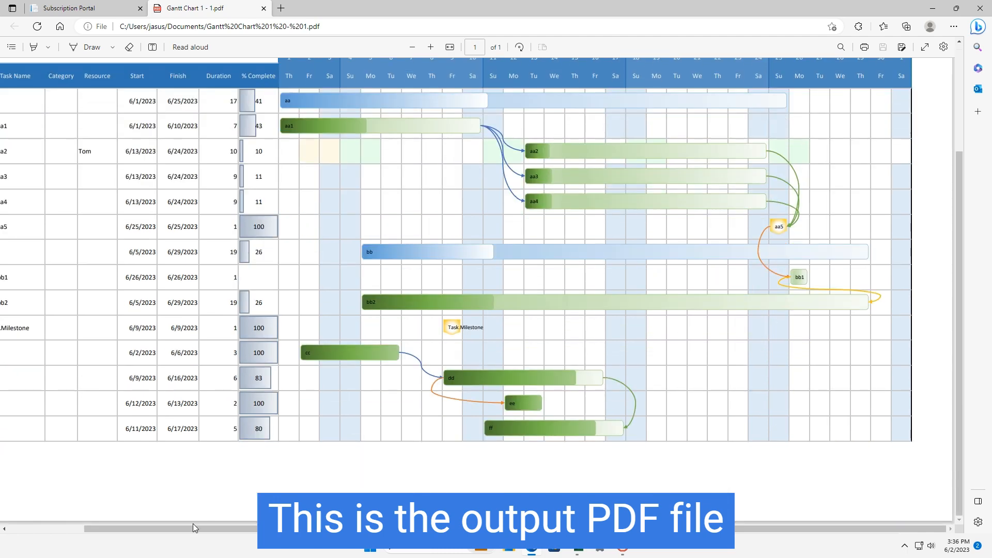
pyautogui.moveTo(193, 525); pyautogui.dragTo(73, 516)
pyautogui.scroll(1, 137, 463)
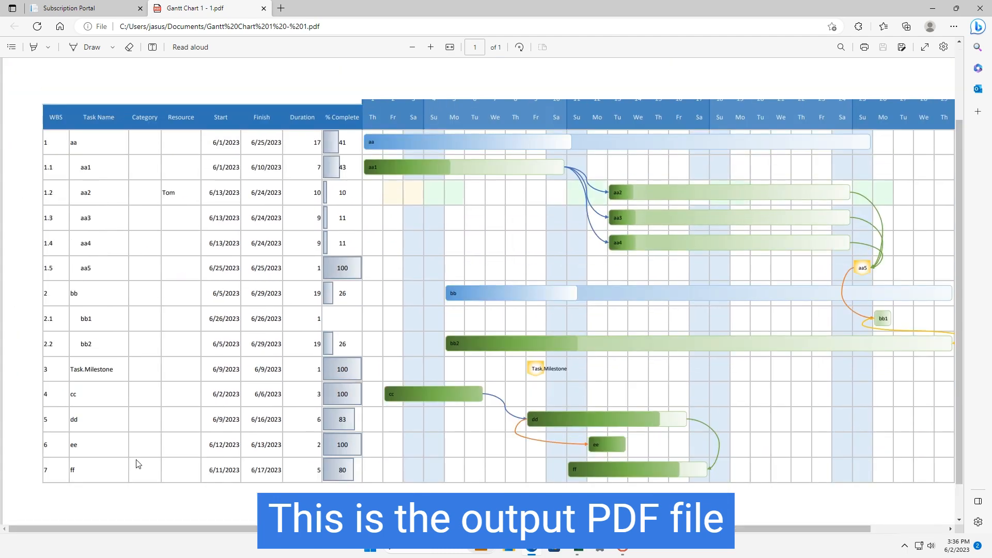
pyautogui.scroll(2, 137, 464)
pyautogui.scroll(-3, 137, 463)
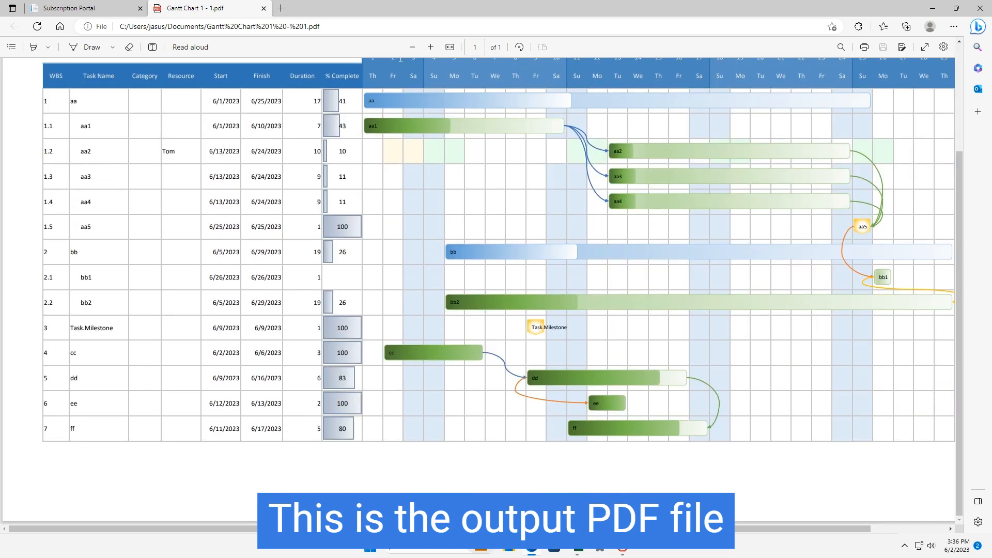
pyautogui.click(409, 48)
pyautogui.scroll(2, 432, 166)
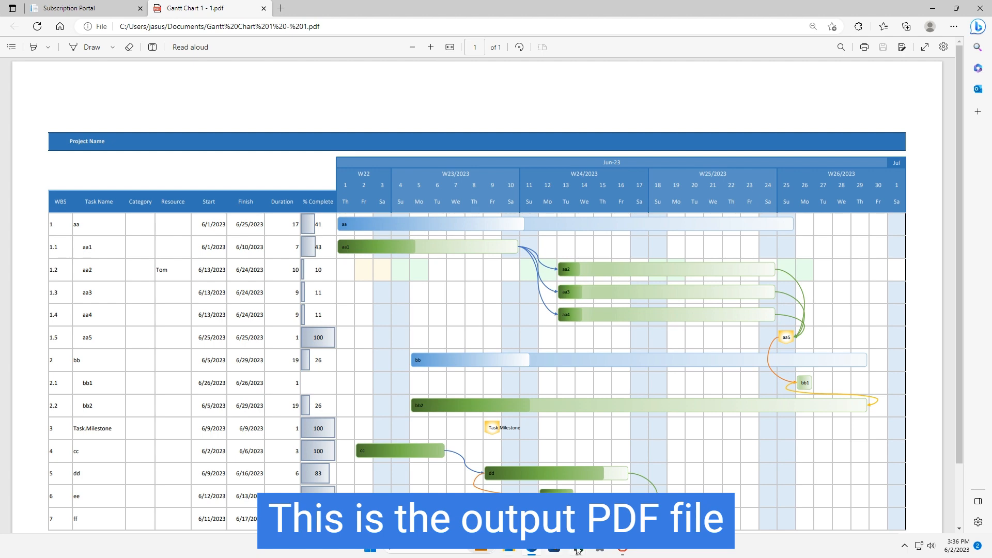
# Switch back to the Excel workbook, hide the chart's dependency arrows and change the calendar to Weekly View
pyautogui.moveTo(578, 550)
pyautogui.click(667, 465)
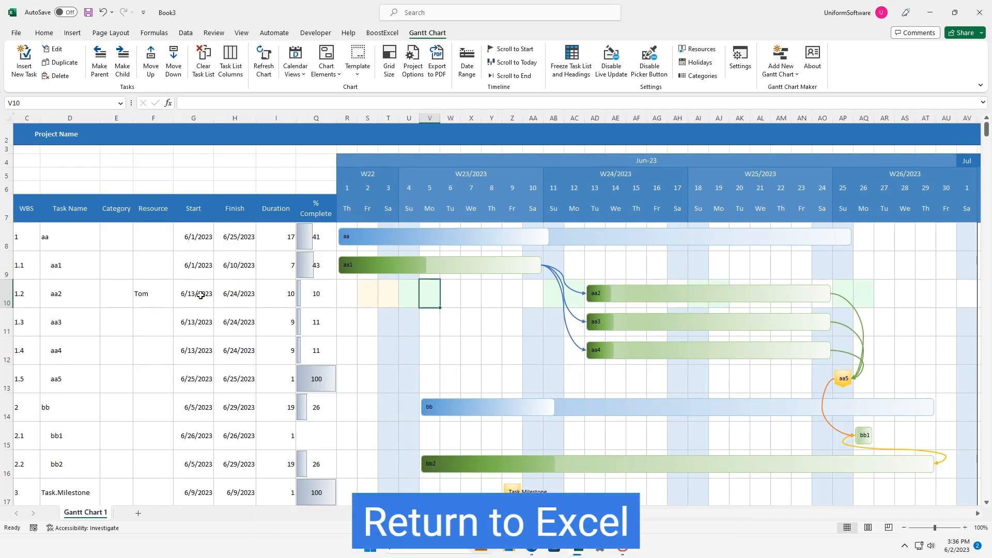
pyautogui.click(200, 295)
pyautogui.click(324, 76)
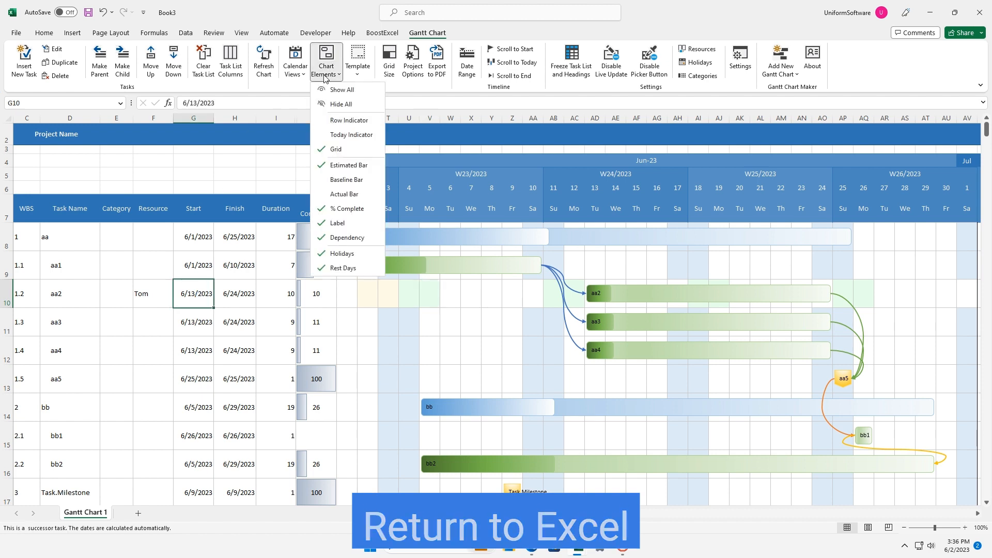
pyautogui.click(349, 238)
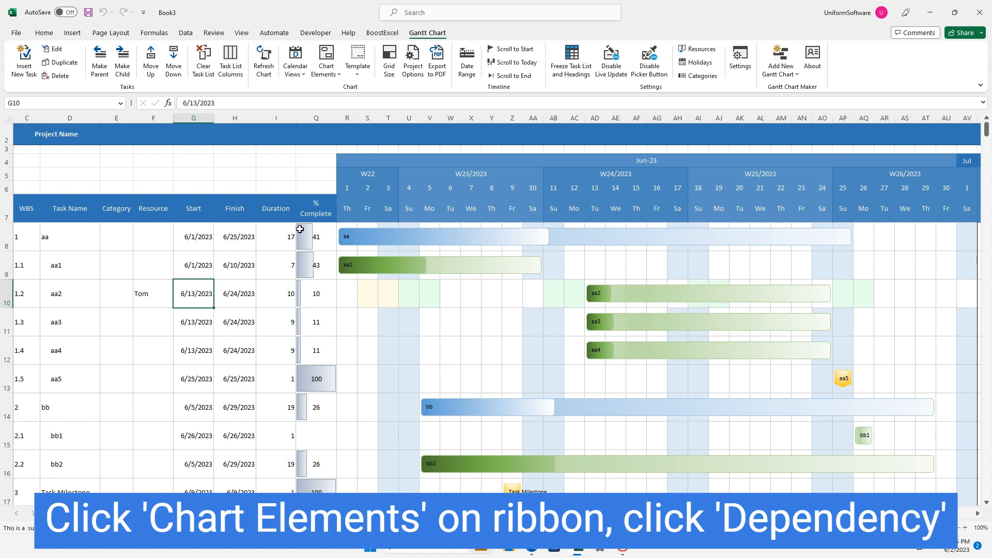
pyautogui.click(298, 72)
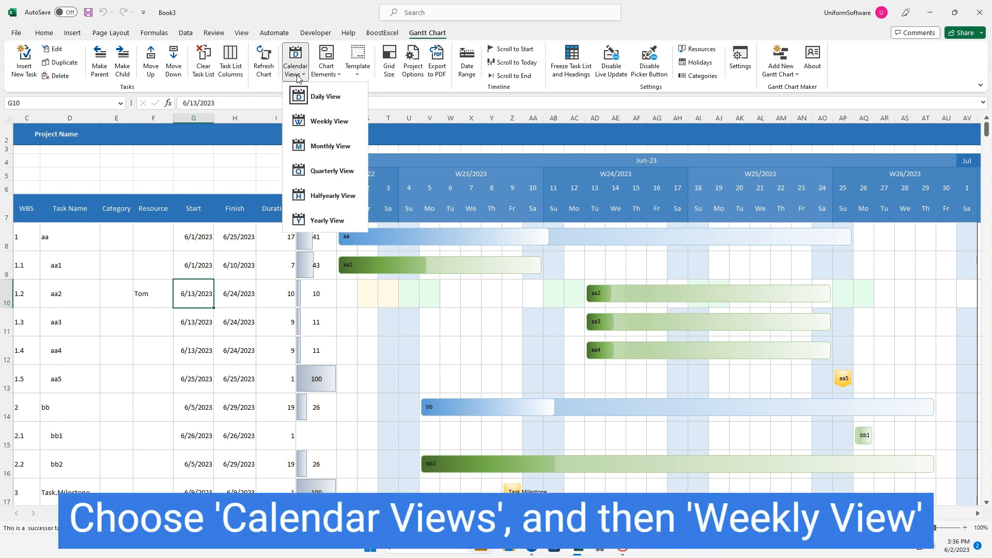
pyautogui.click(321, 123)
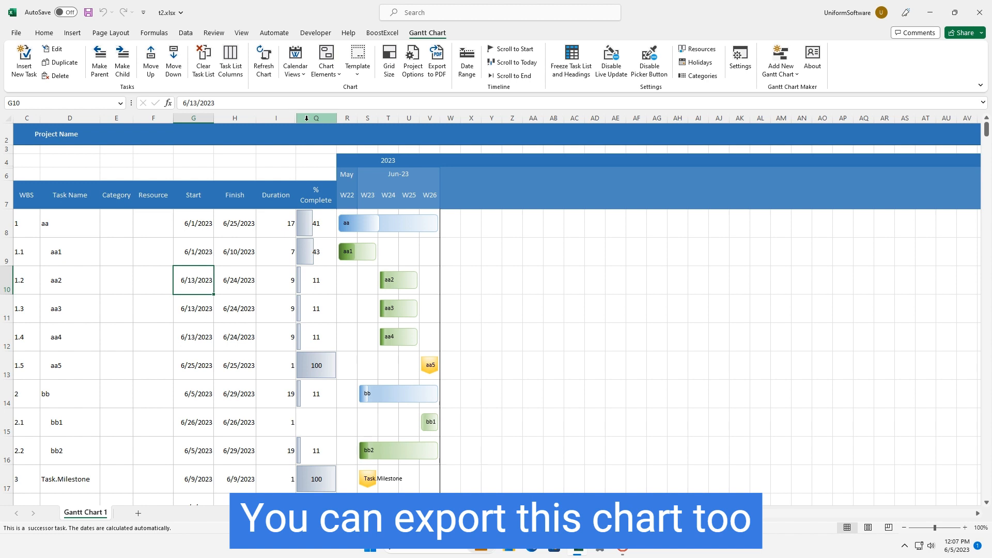
# Export the weekly task list and chart to Gantt Chart 1 - 3.pdf and look through the opened file
pyautogui.click(433, 67)
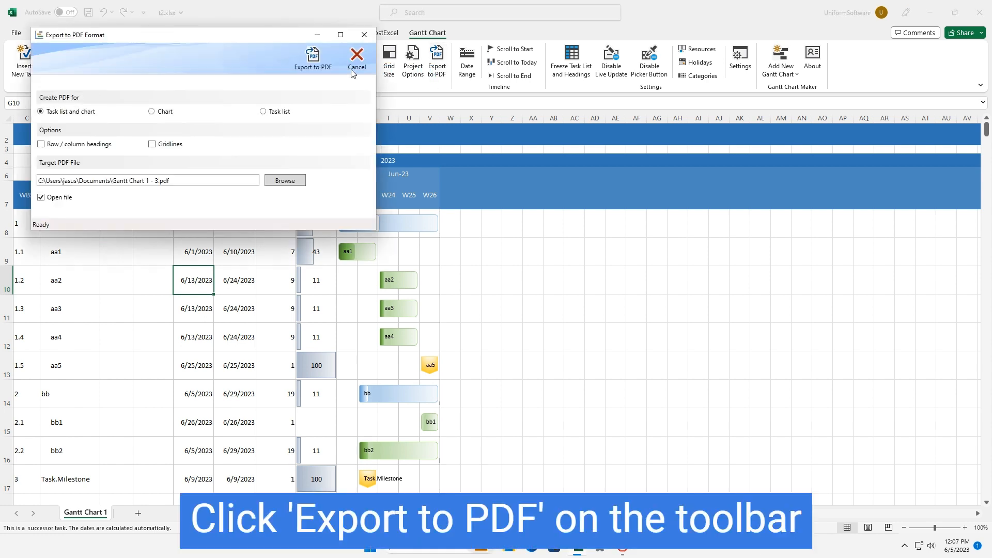
pyautogui.click(314, 63)
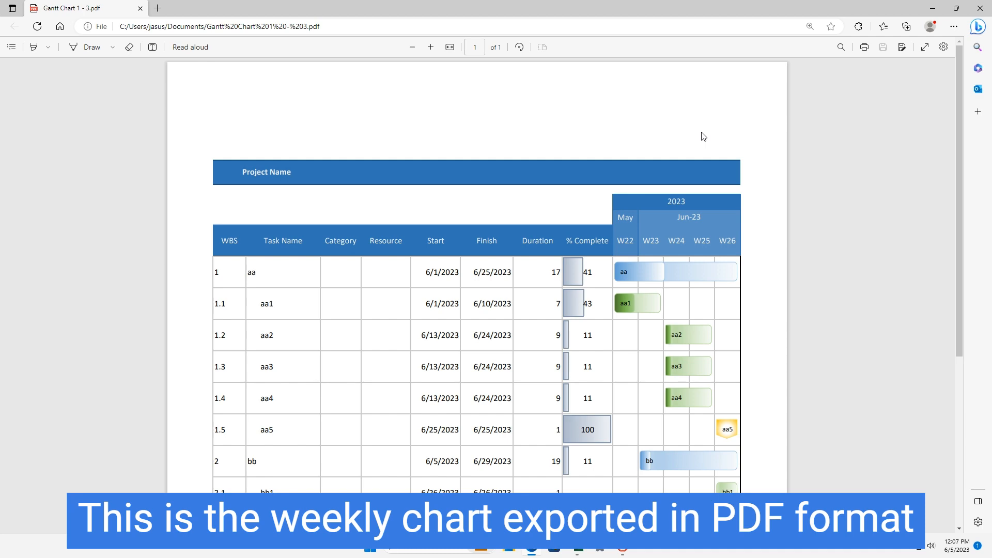
pyautogui.scroll(-5, 703, 136)
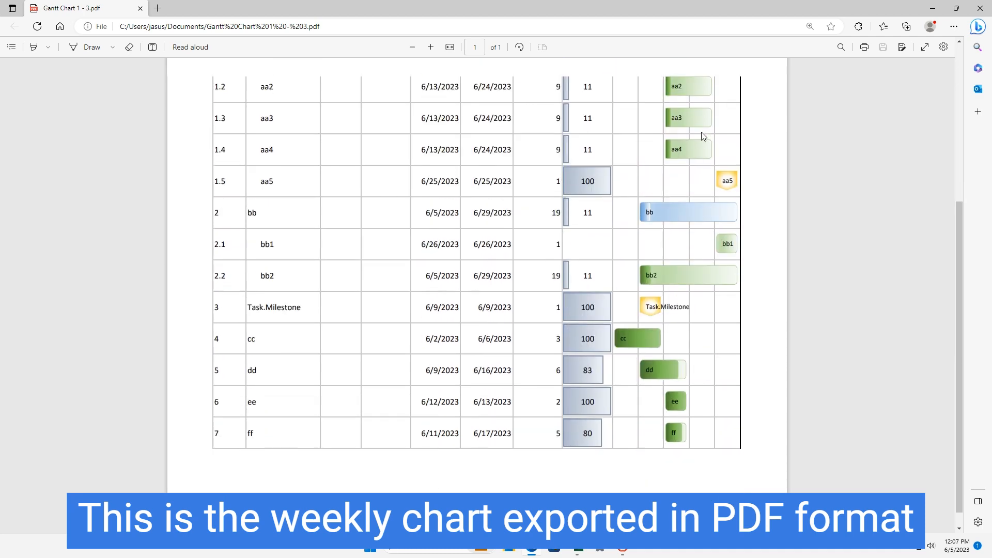
pyautogui.scroll(5, 703, 137)
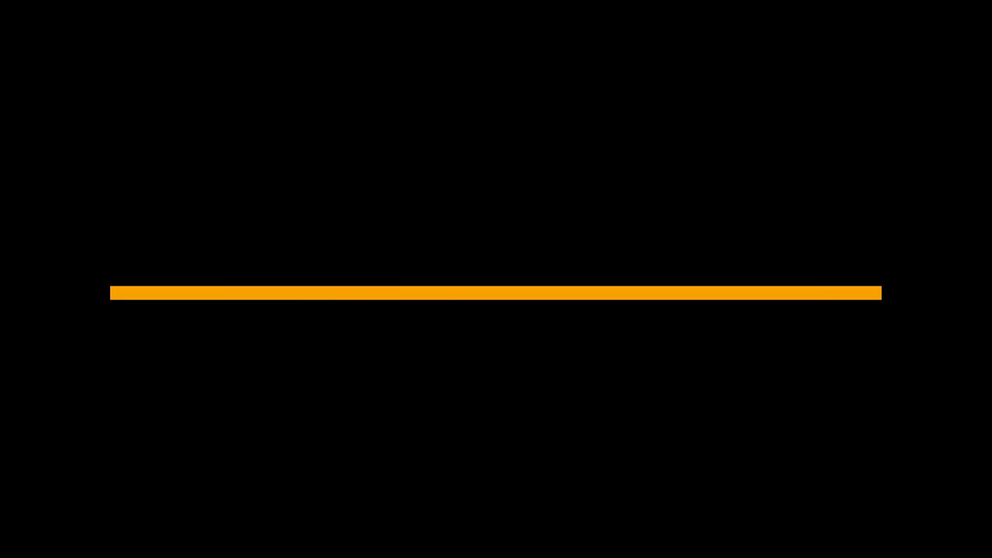